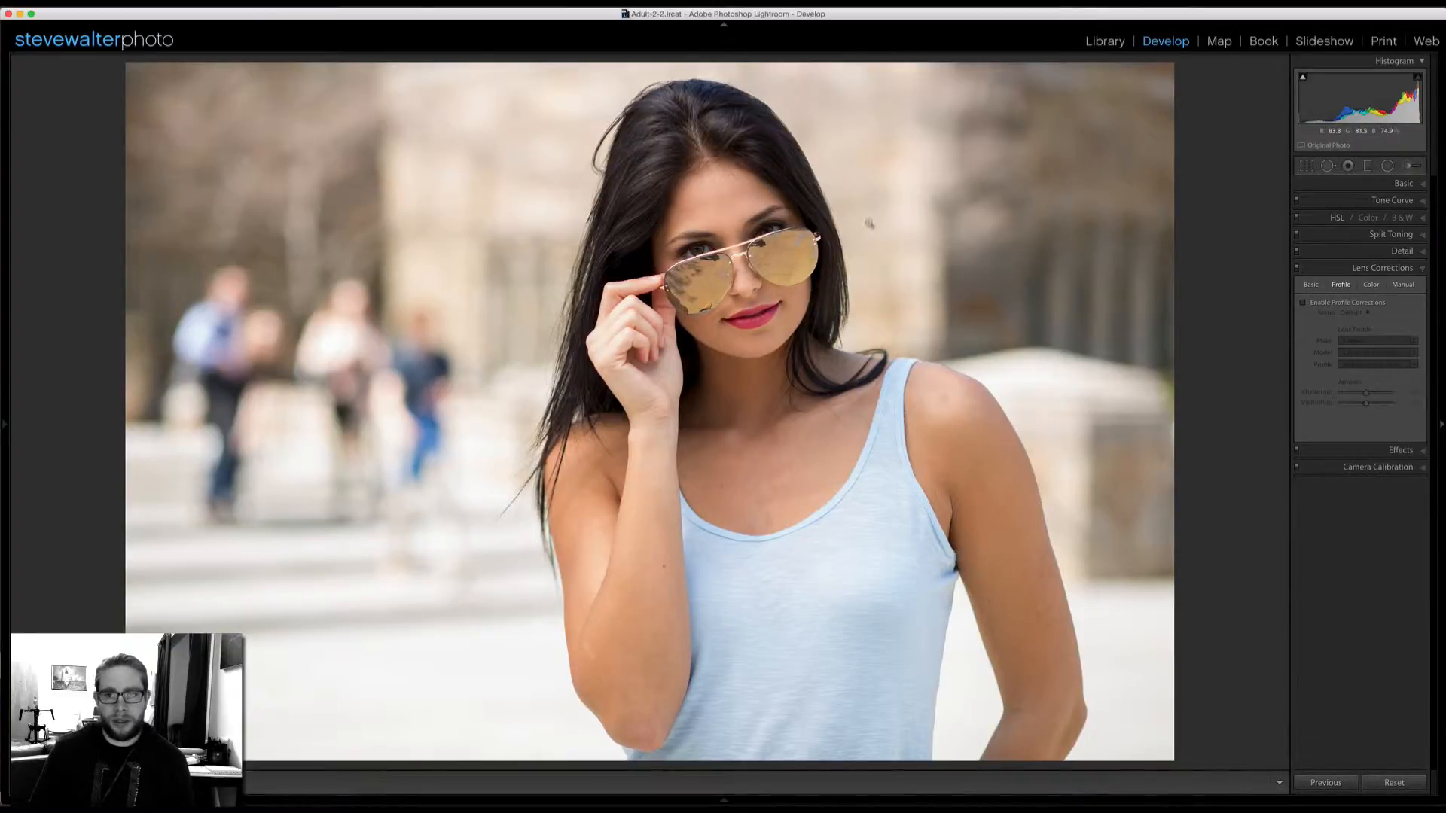
Check the photo's shooting information, hide it again, and inspect the fringing around the sunglasses and hair up close.
key("o")
key("i")
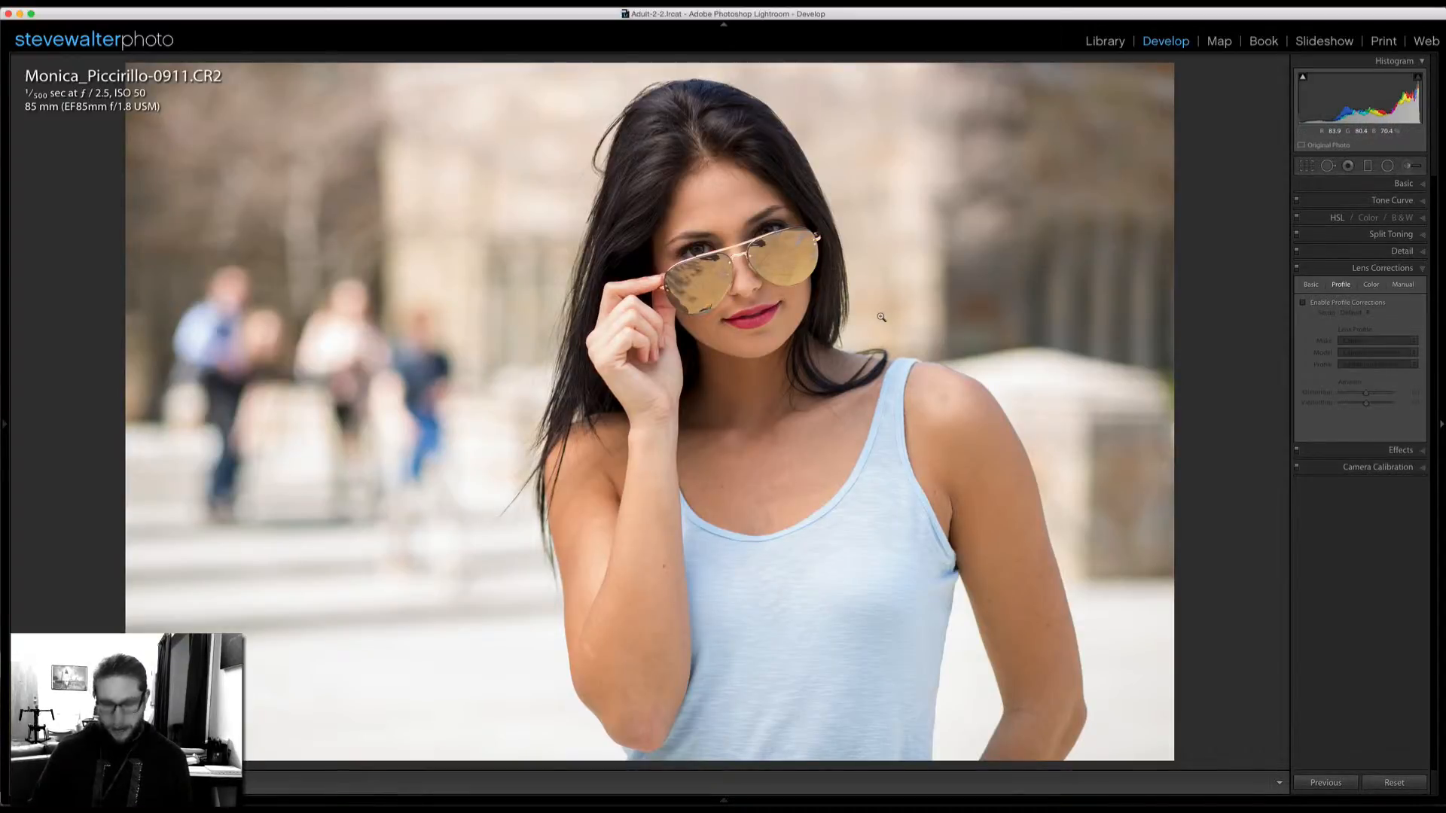
key("i")
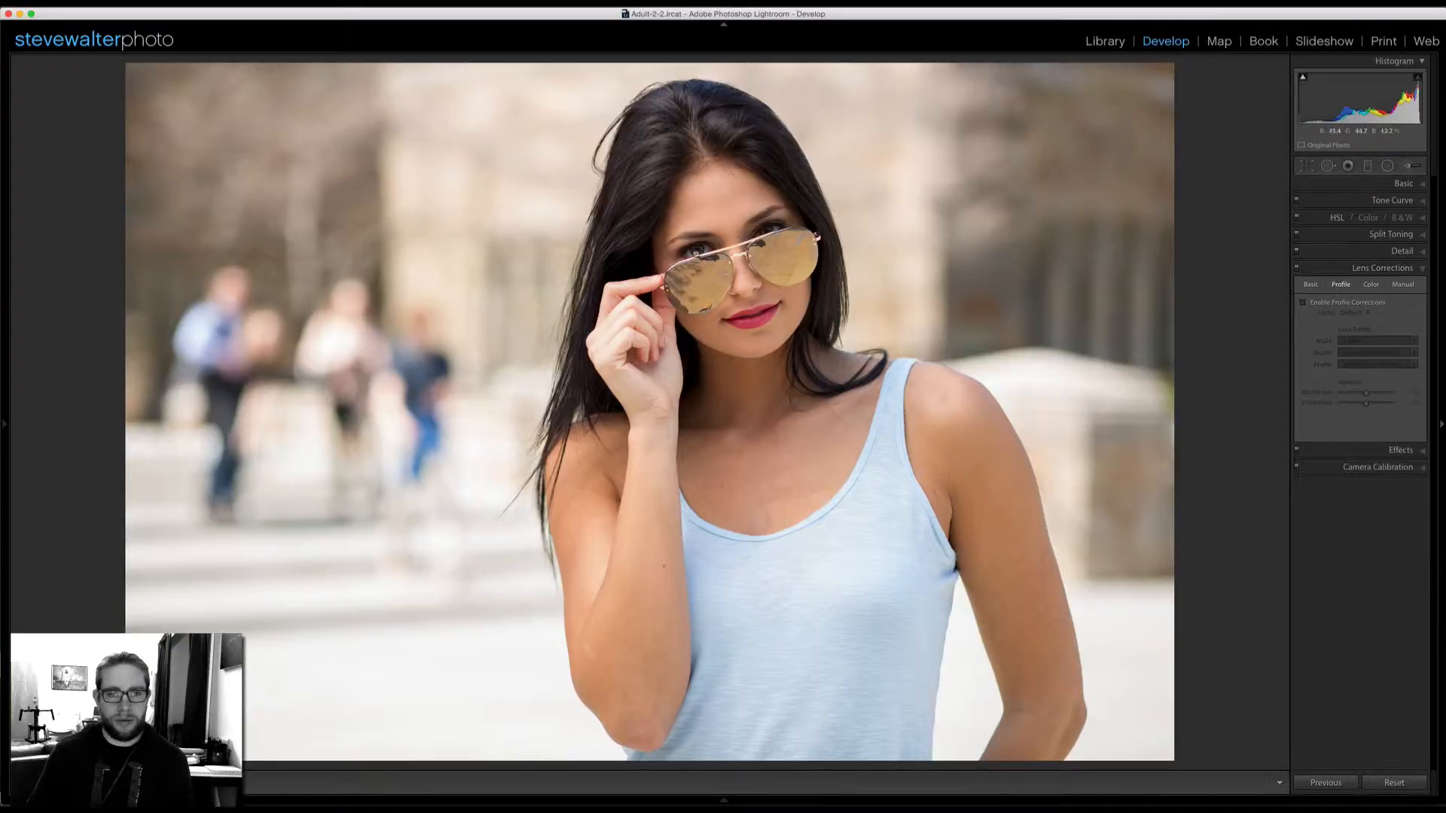
left_click(685, 260)
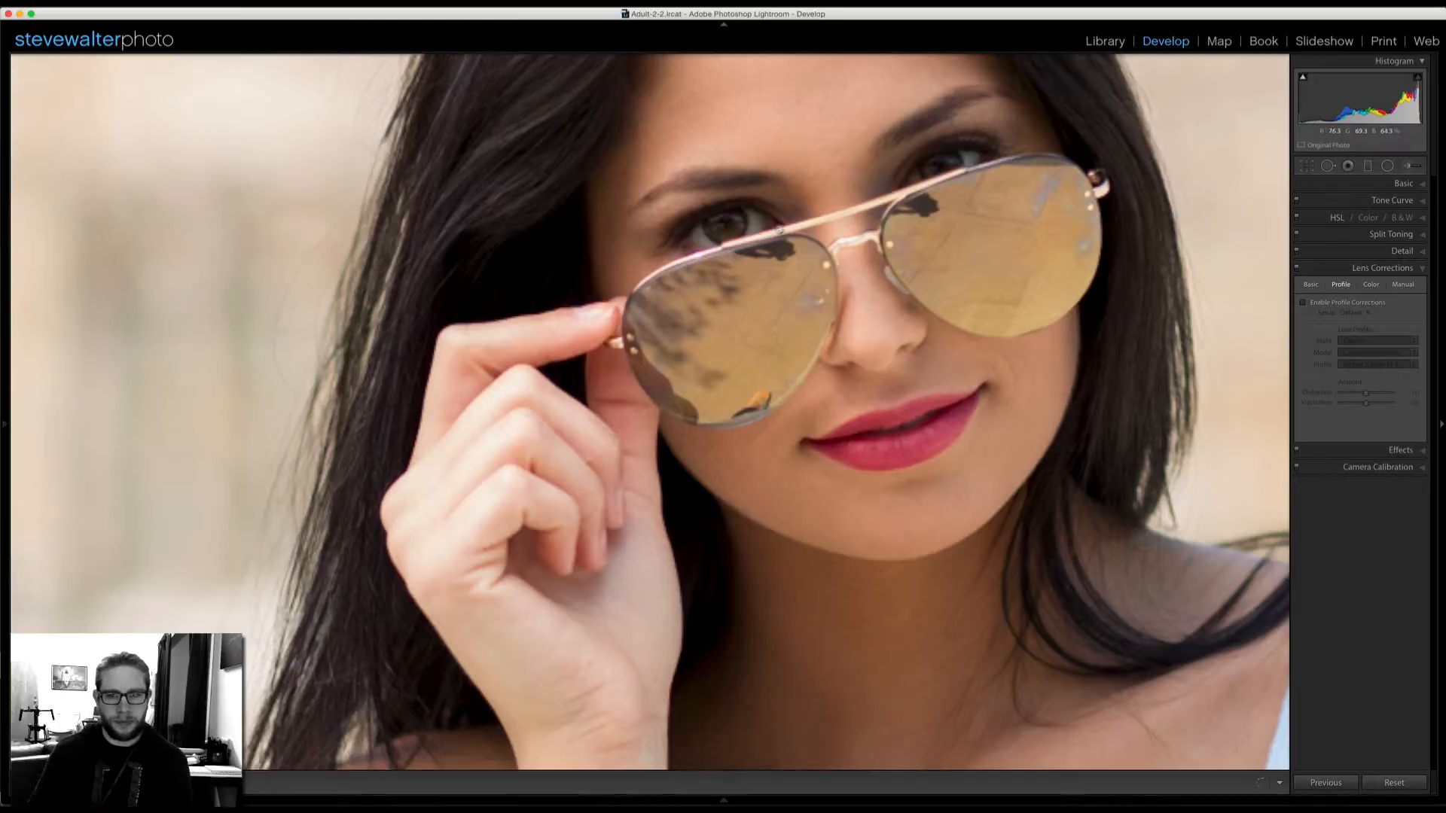
left_click_drag(823, 164, 915, 267)
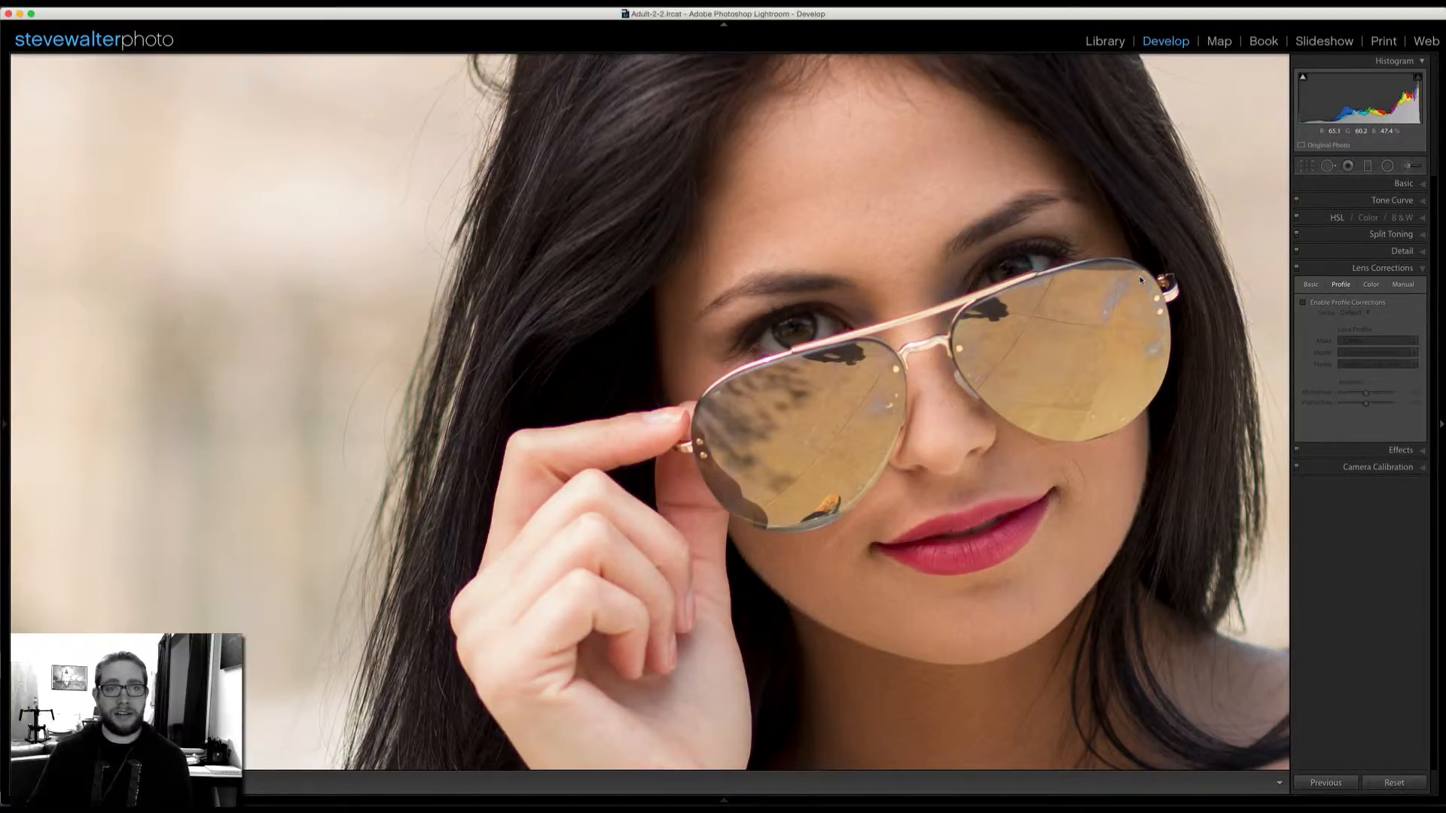
Enable profile corrections for the photo in Lens Corrections.
left_click(1392, 268)
left_click(1380, 272)
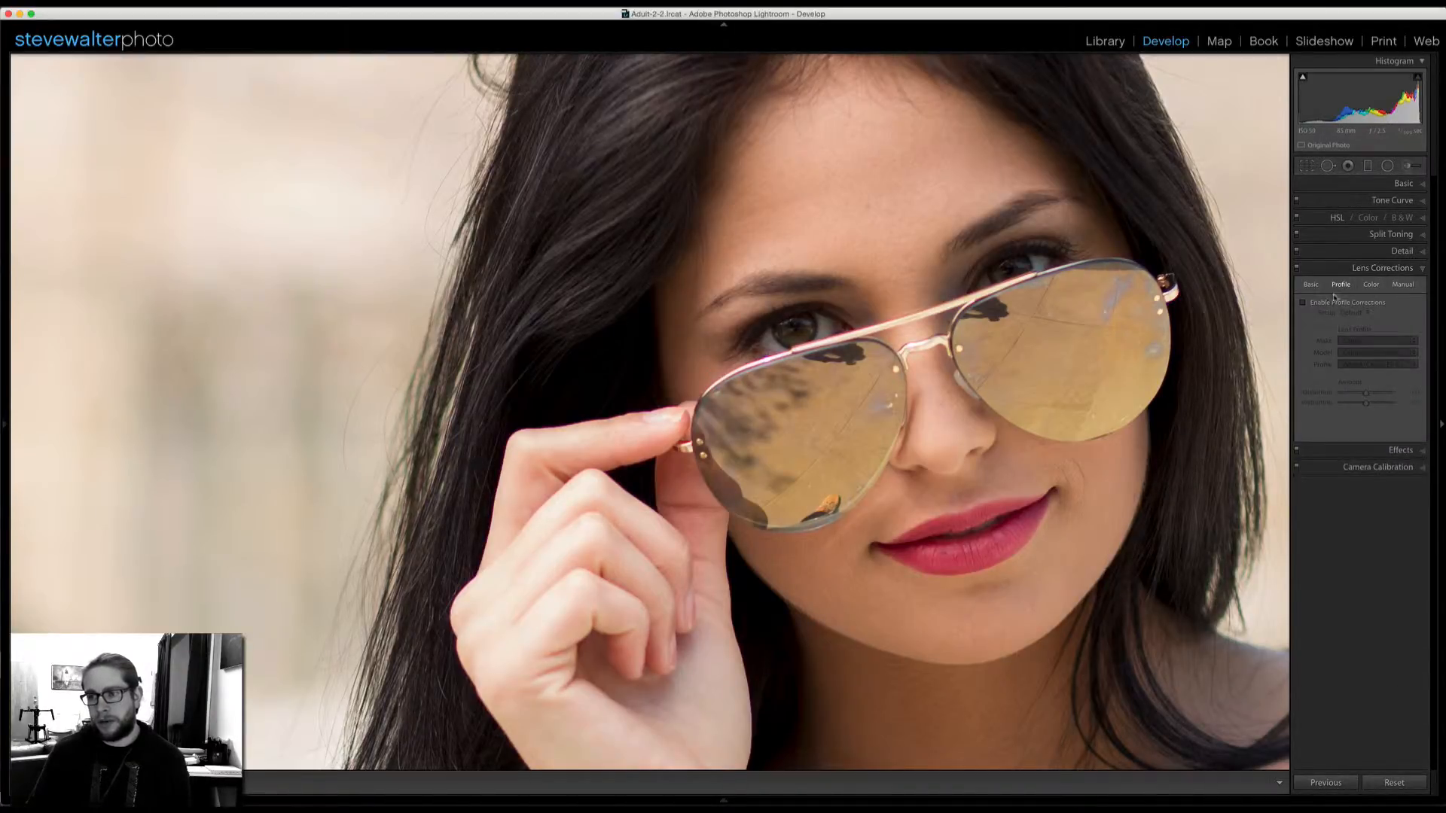
left_click(1135, 314)
left_click(1303, 304)
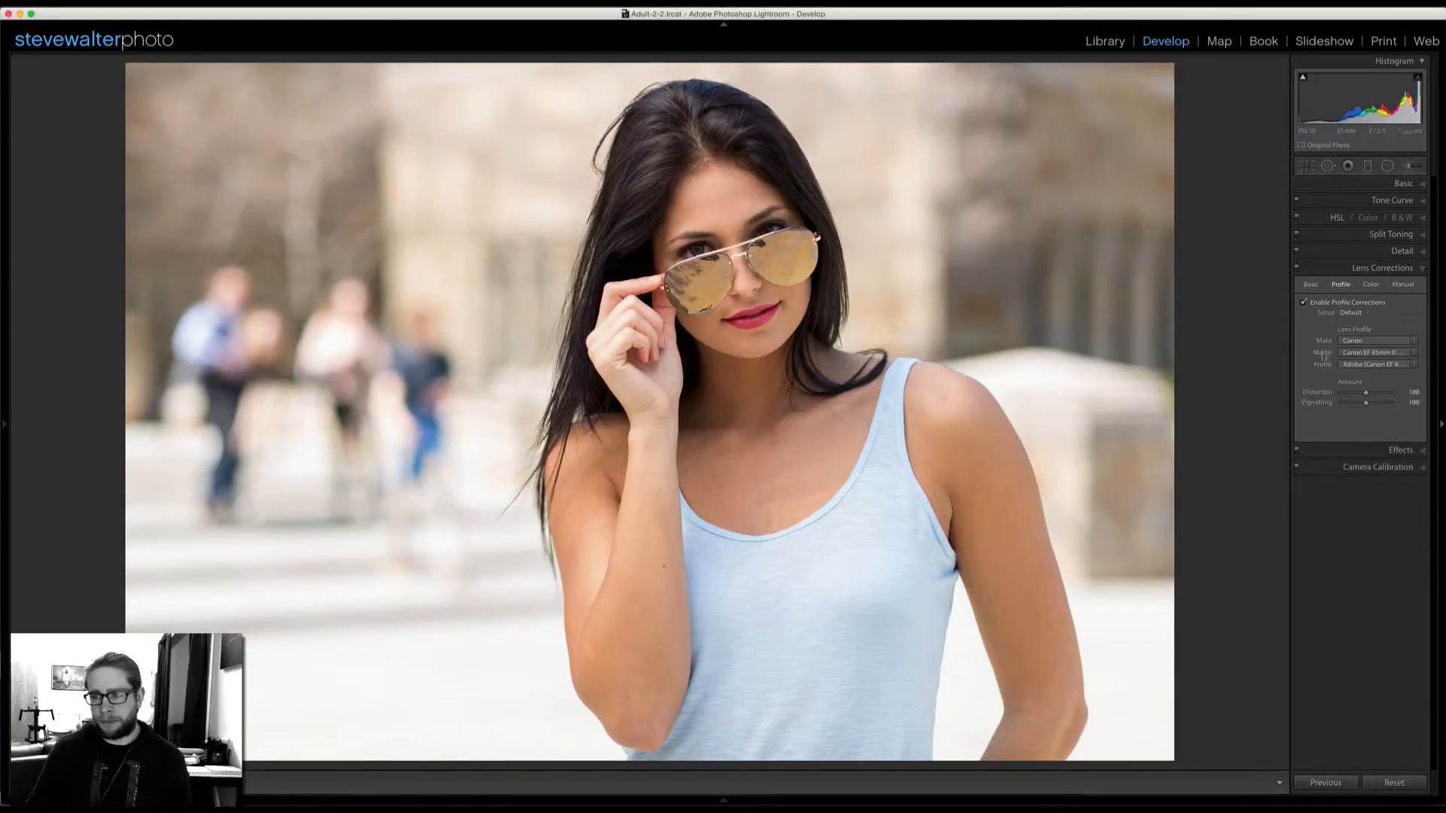
Turn on Remove Chromatic Aberration in the color lens corrections while viewing the sunglasses up close.
left_click(1371, 285)
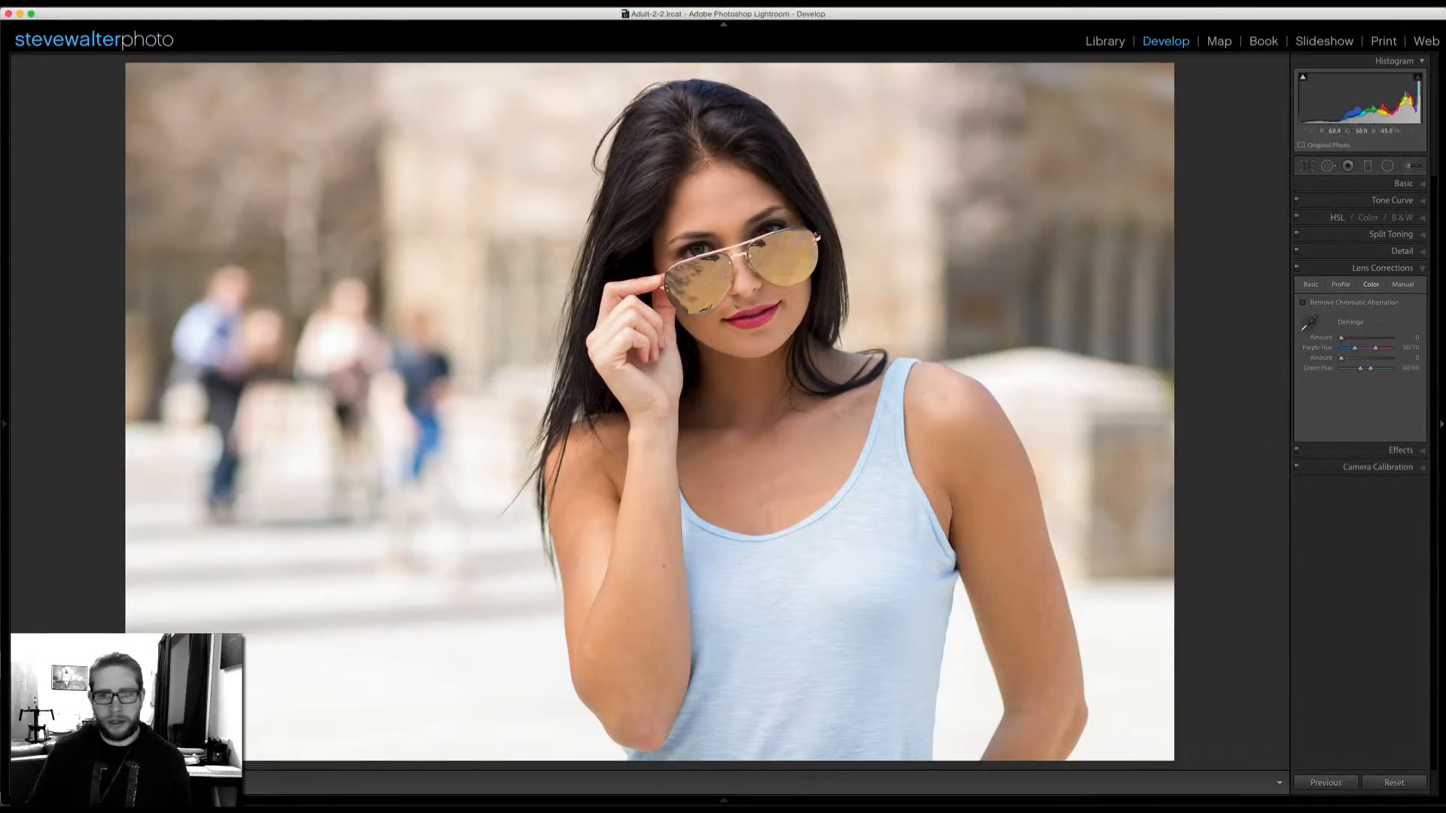
left_click(709, 261)
left_click_drag(728, 251, 823, 328)
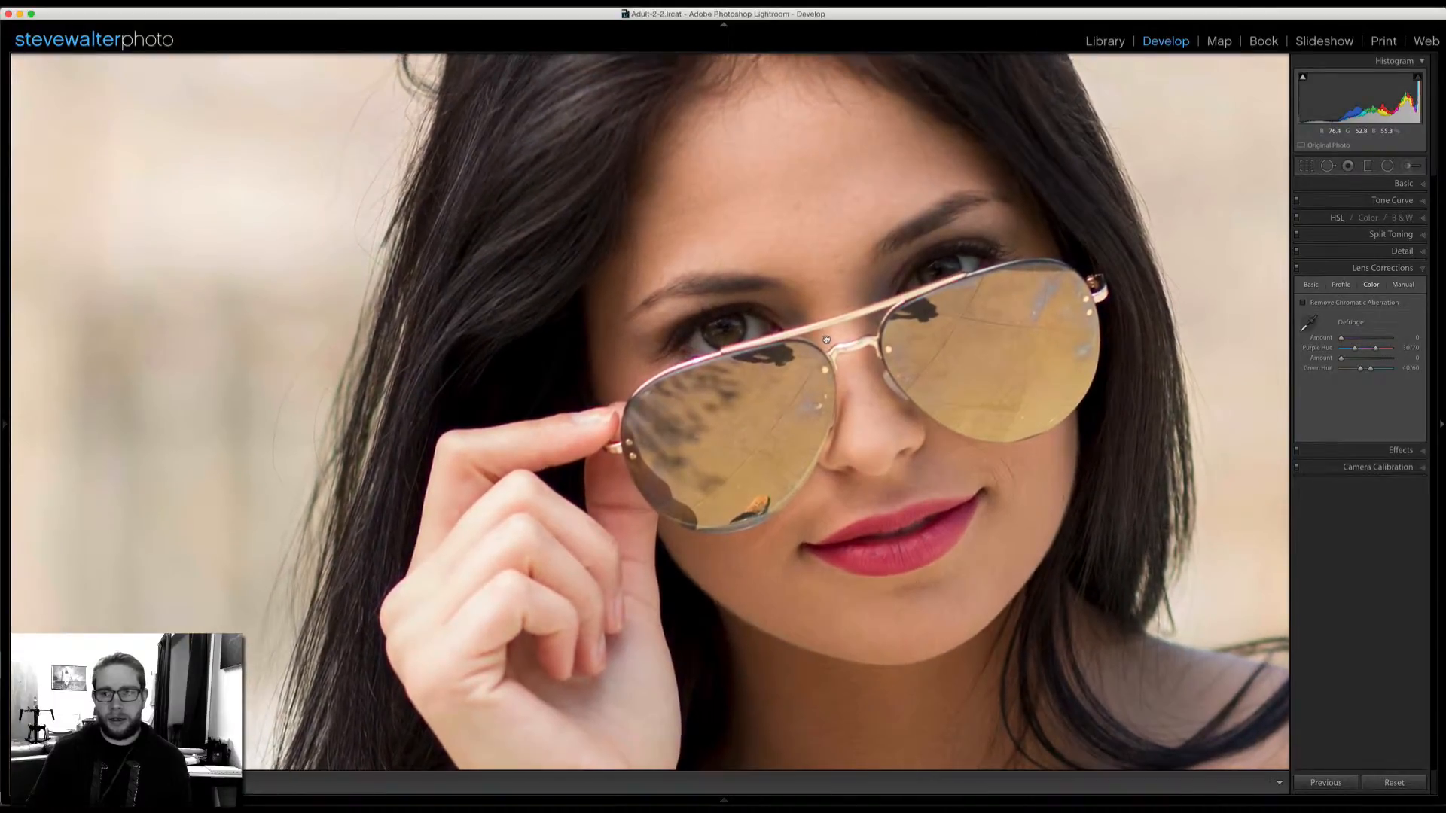
left_click(1304, 303)
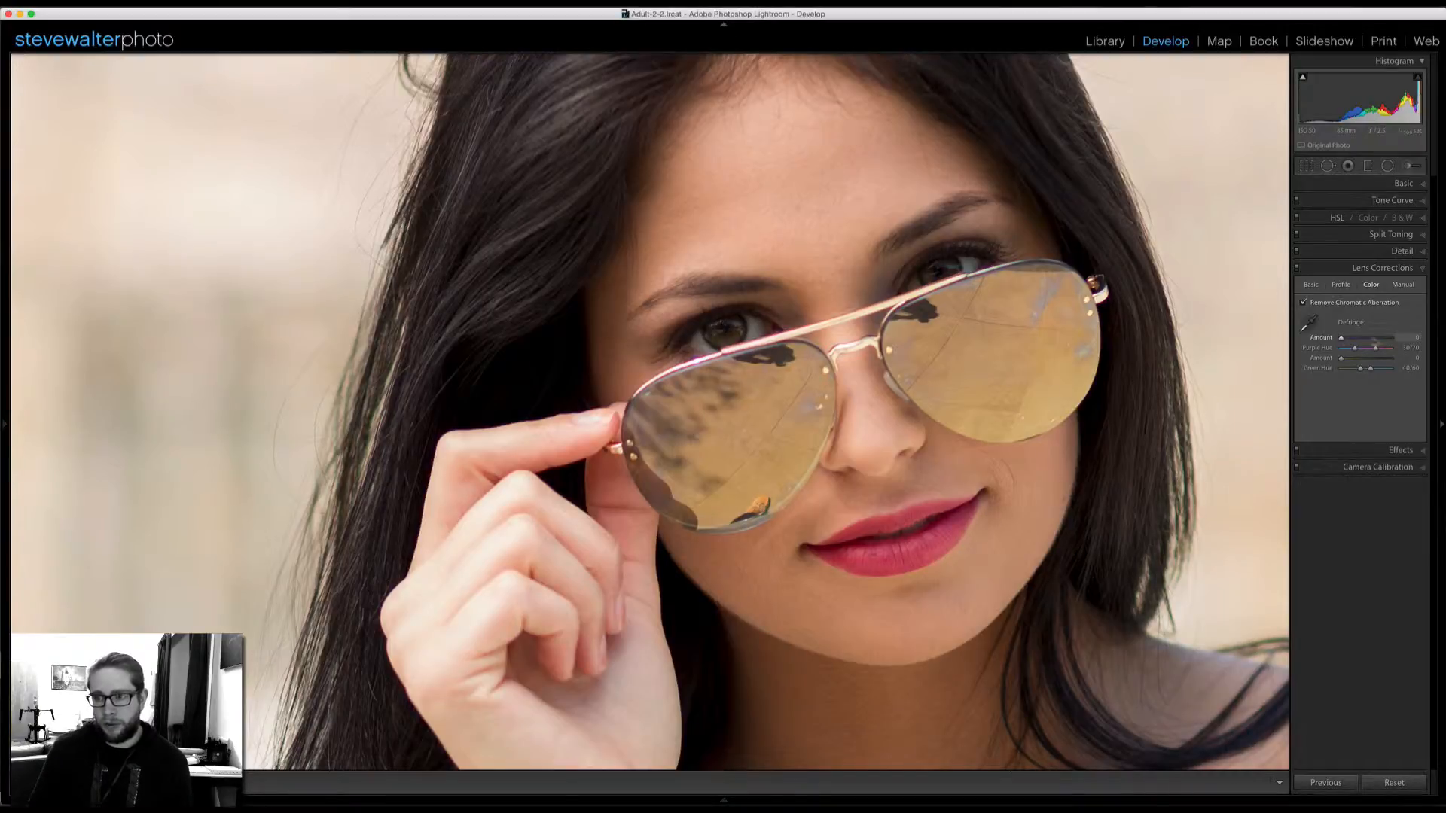
Defringe the sunglasses using the Fringe Color Selector with a purple amount of 4, and set the green amount to 4.
left_click(1308, 328)
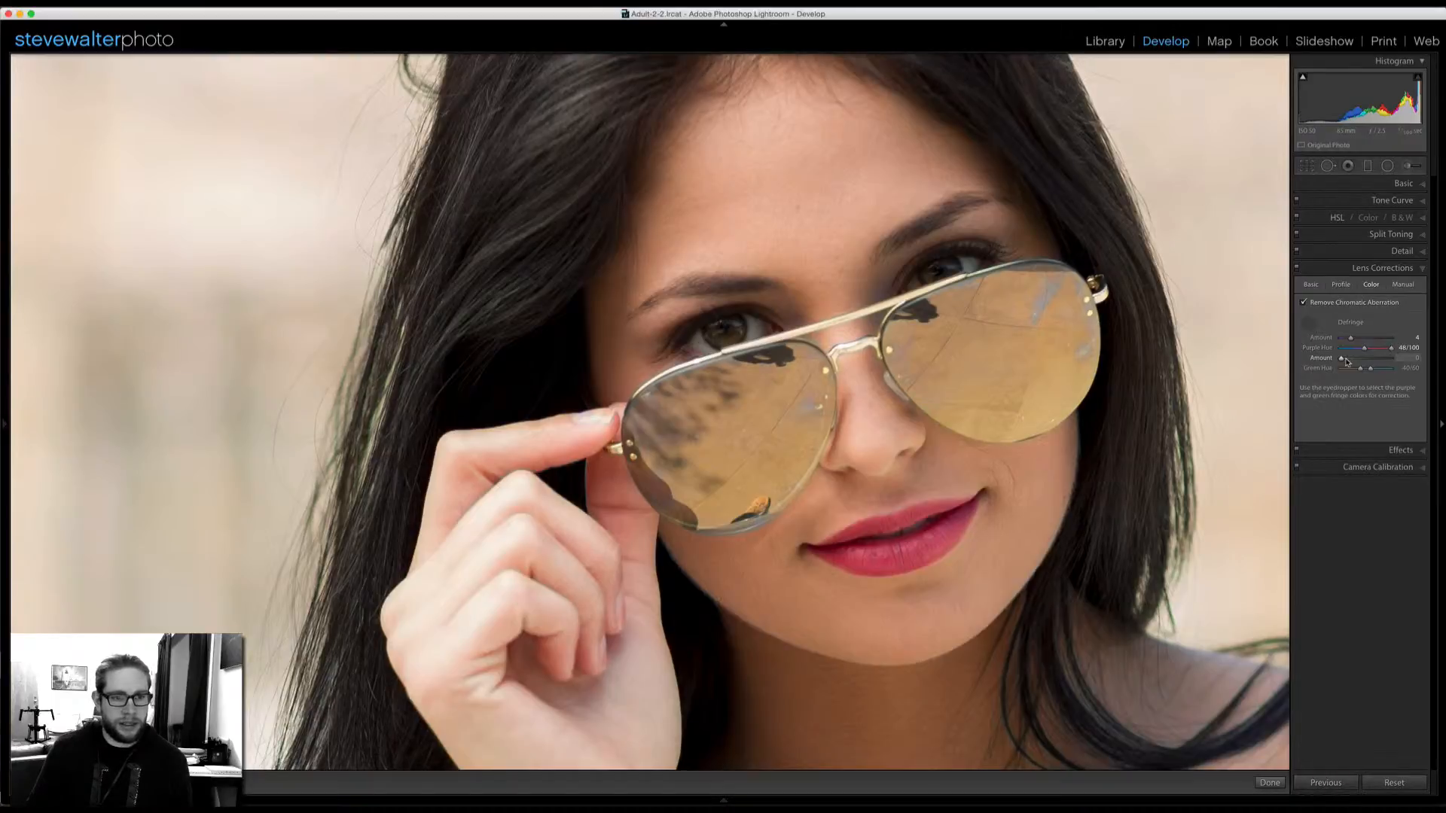
left_click_drag(1347, 362, 1379, 362)
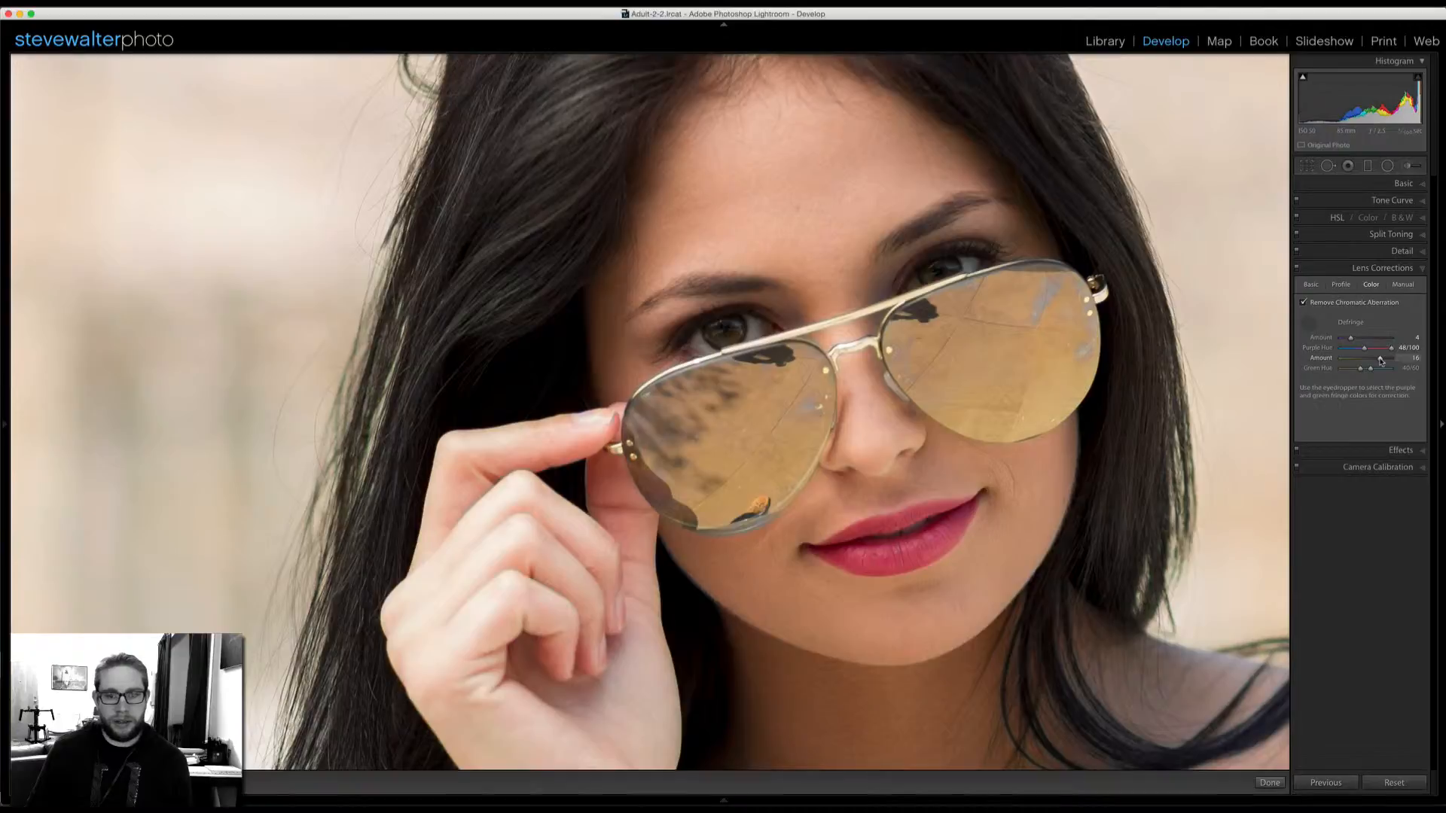
left_click_drag(1381, 360, 1352, 360)
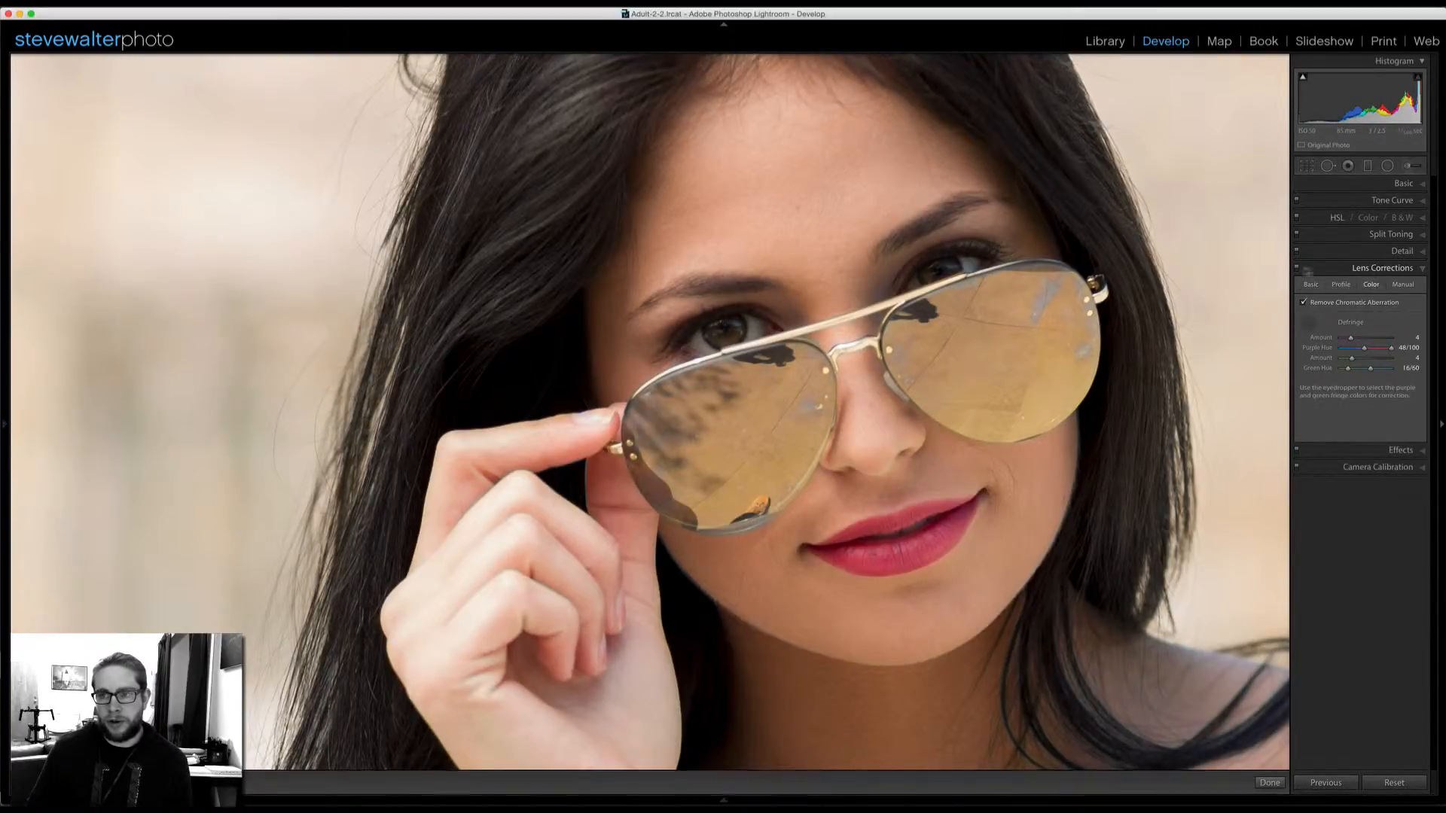
Compare the photo with and without the lens corrections, examining the sunglasses, hand and hair up close.
left_click(1297, 269)
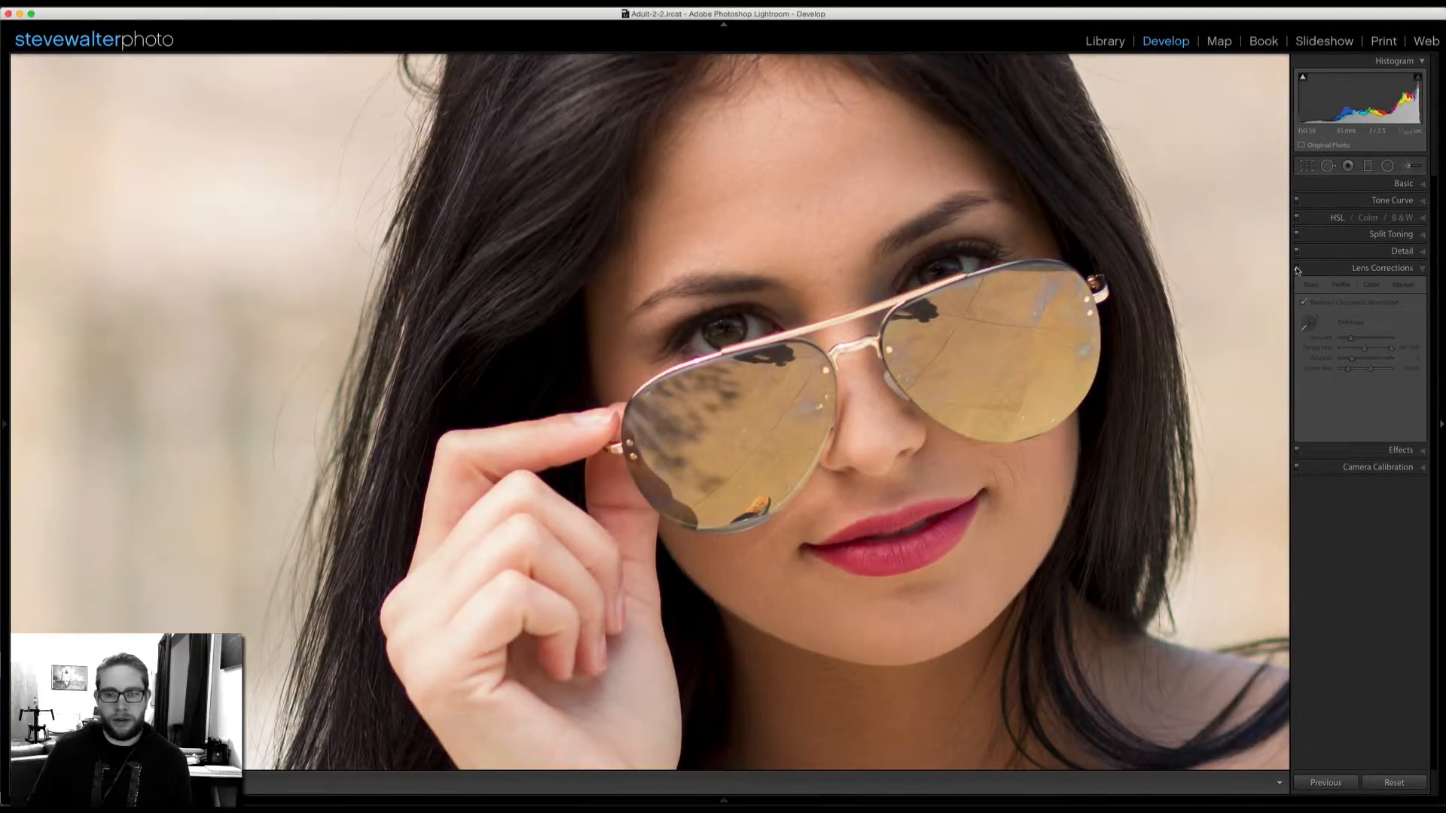
left_click(1297, 269)
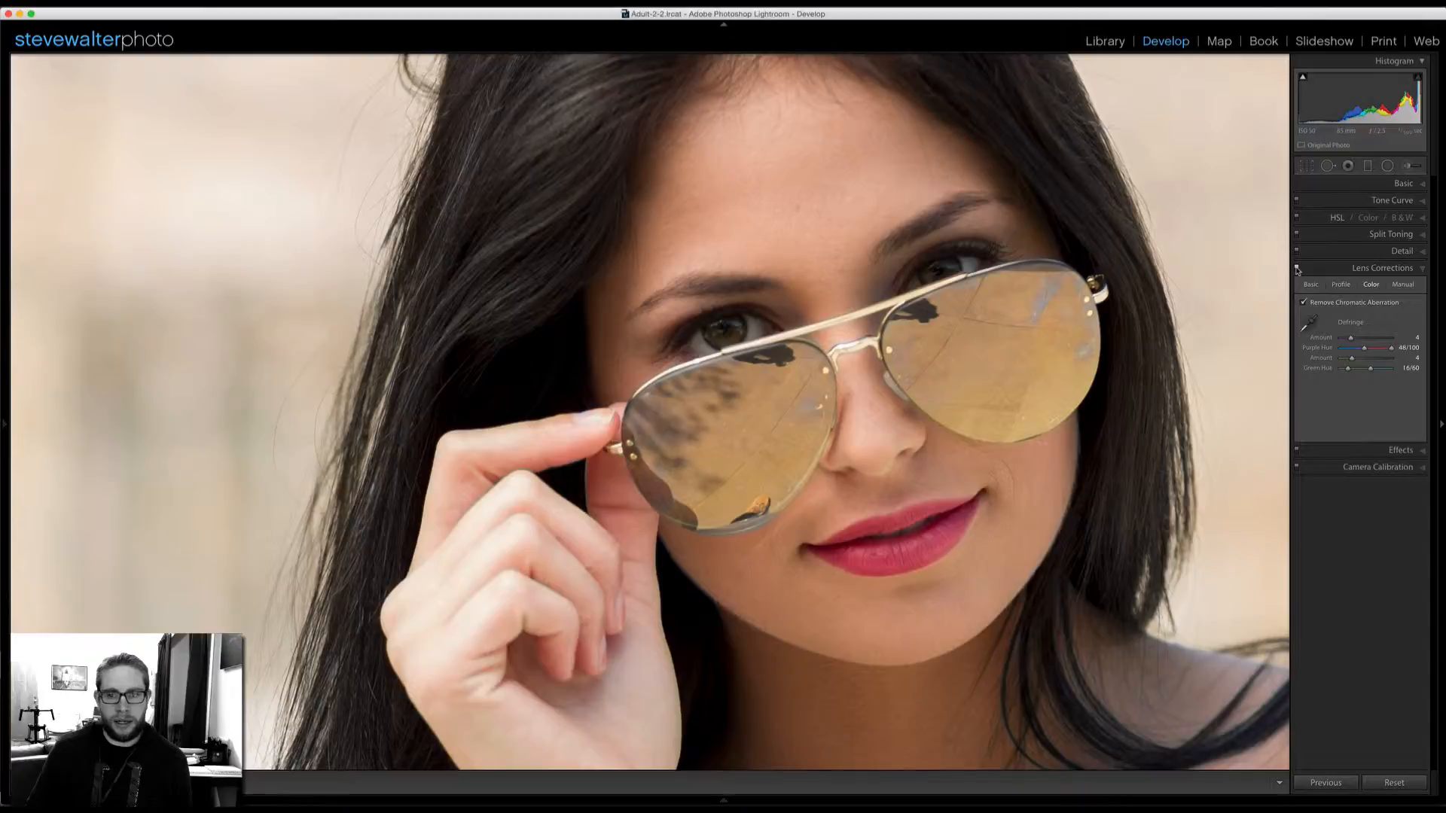
left_click(1297, 269)
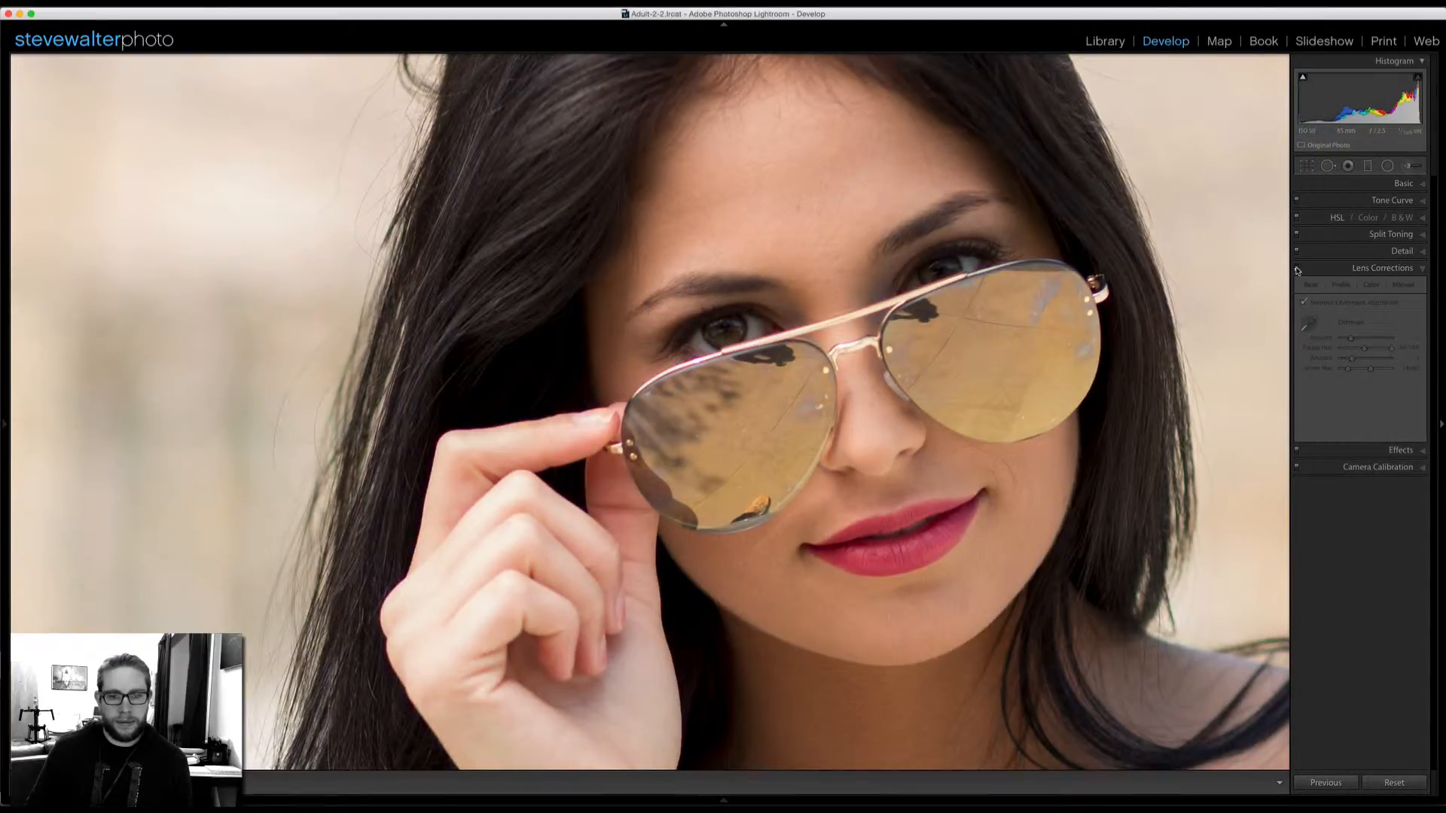
left_click(1297, 269)
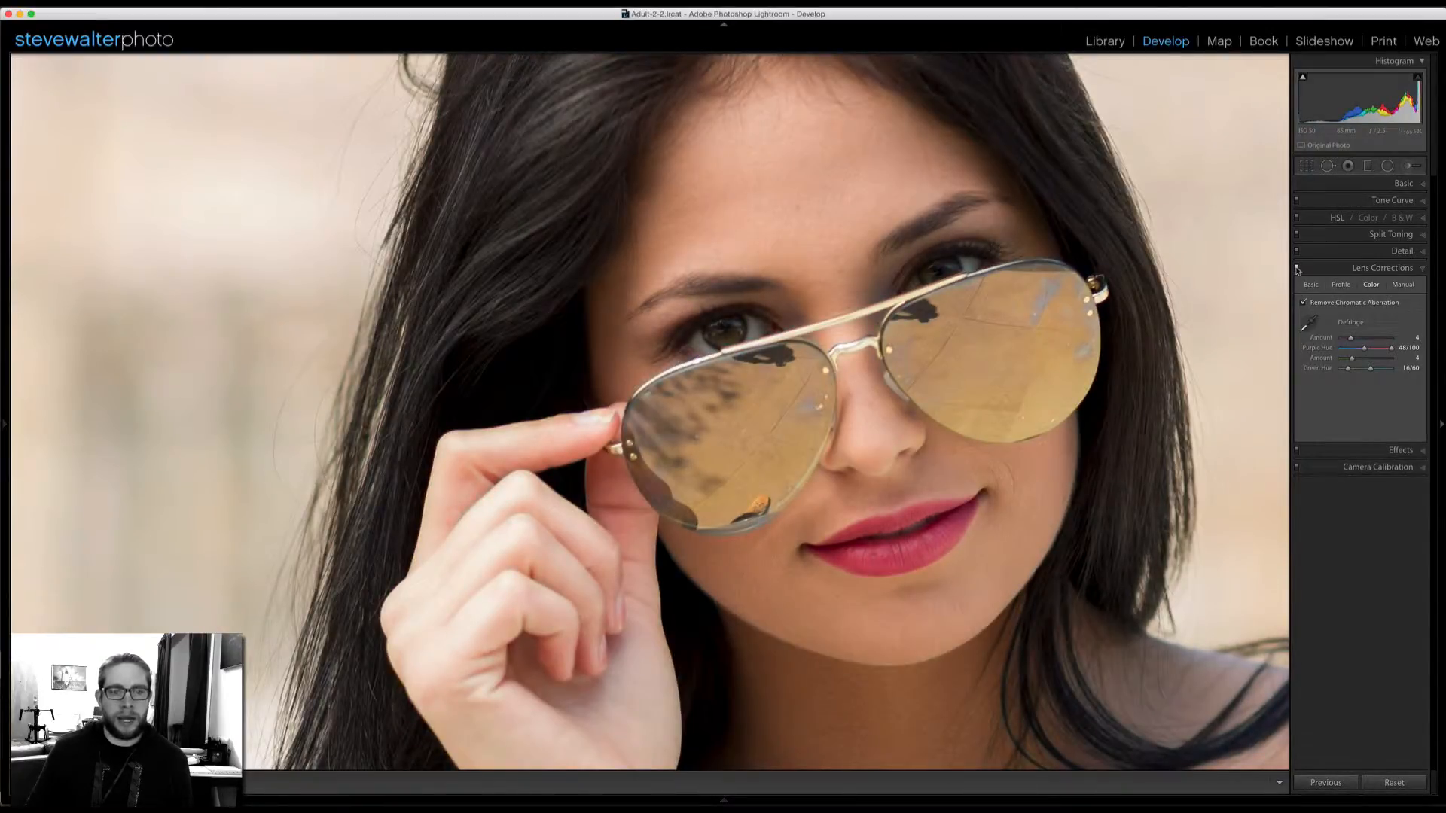
left_click(1297, 268)
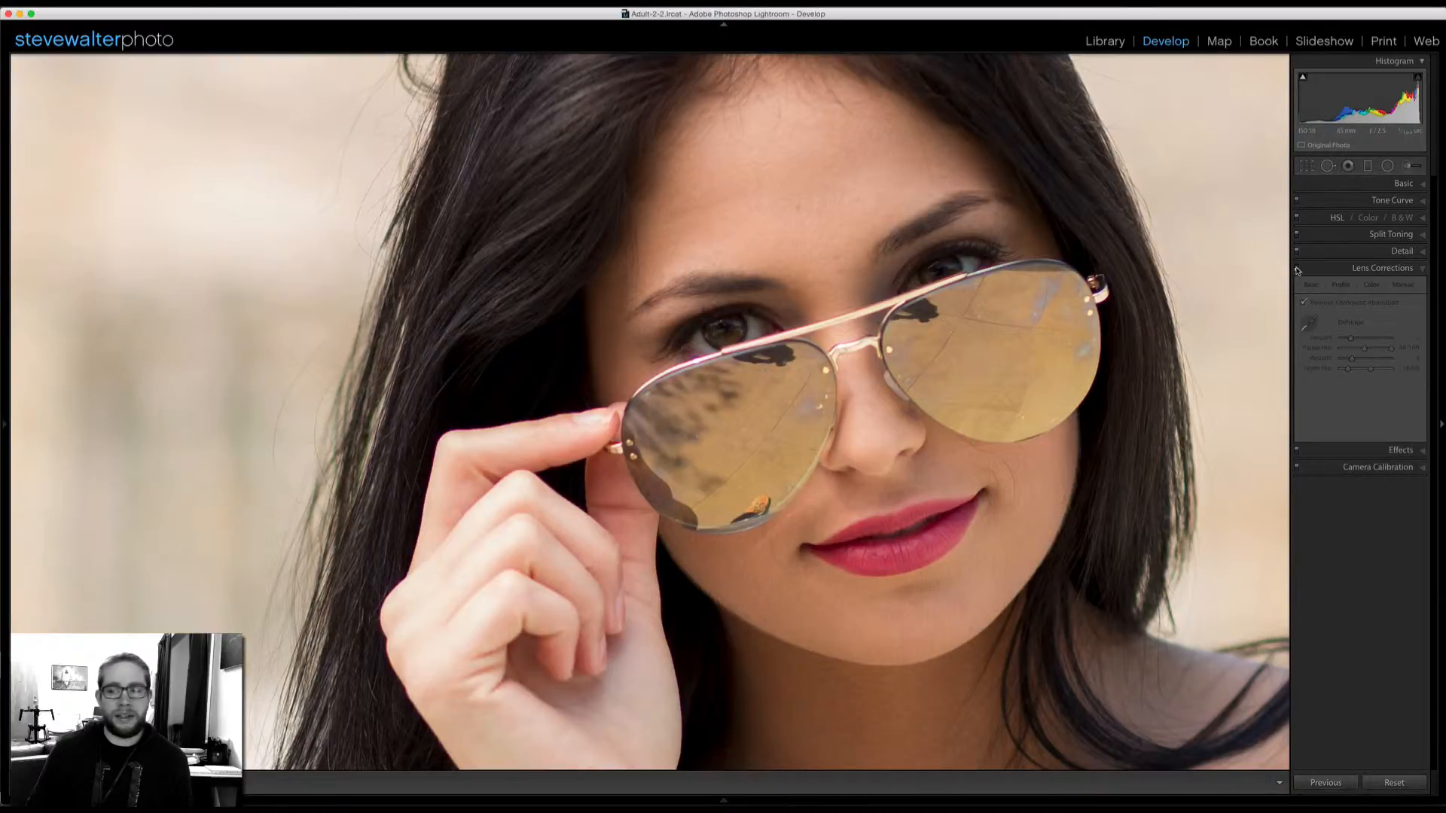
left_click(1296, 269)
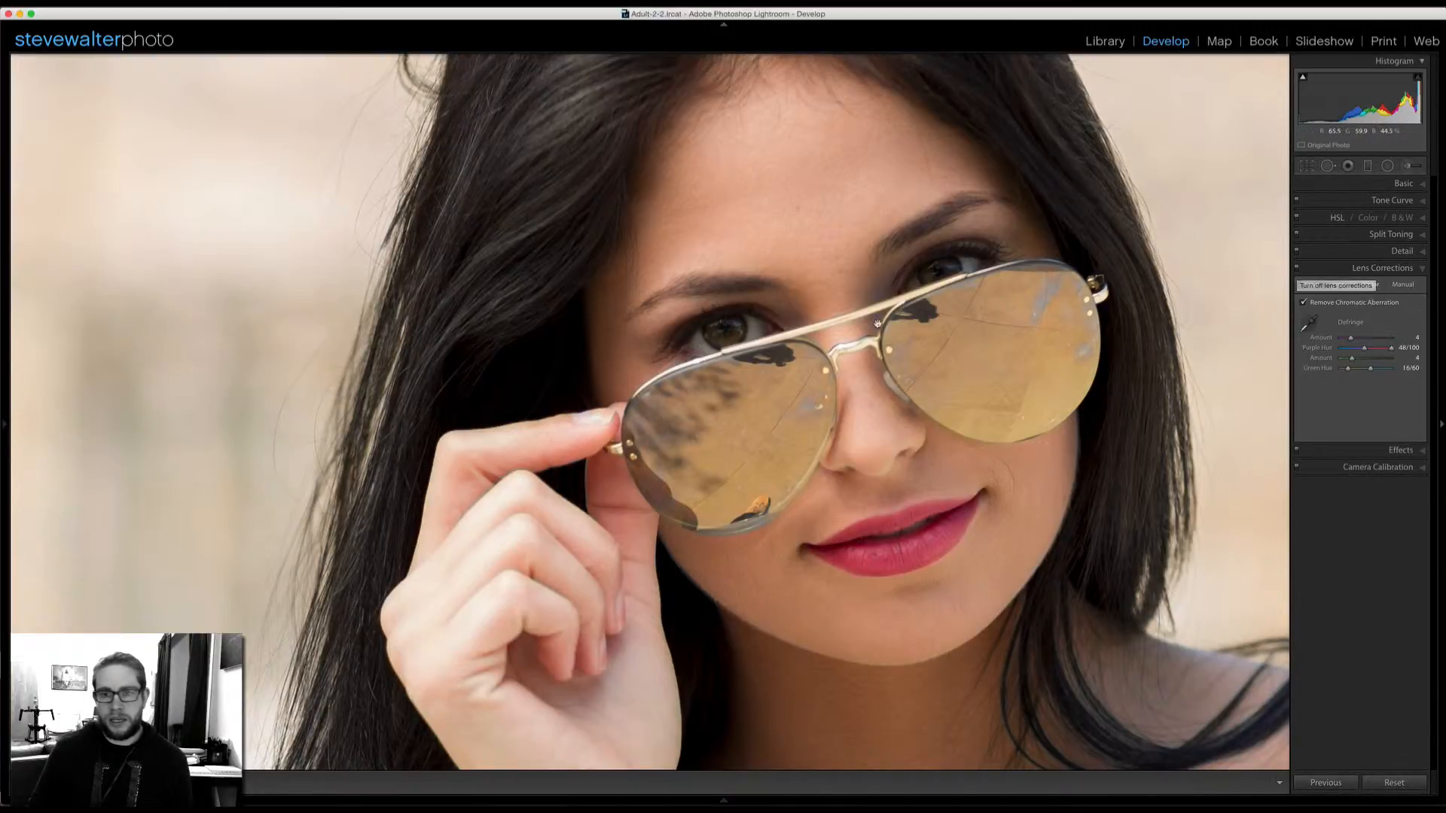
left_click_drag(640, 484, 733, 315)
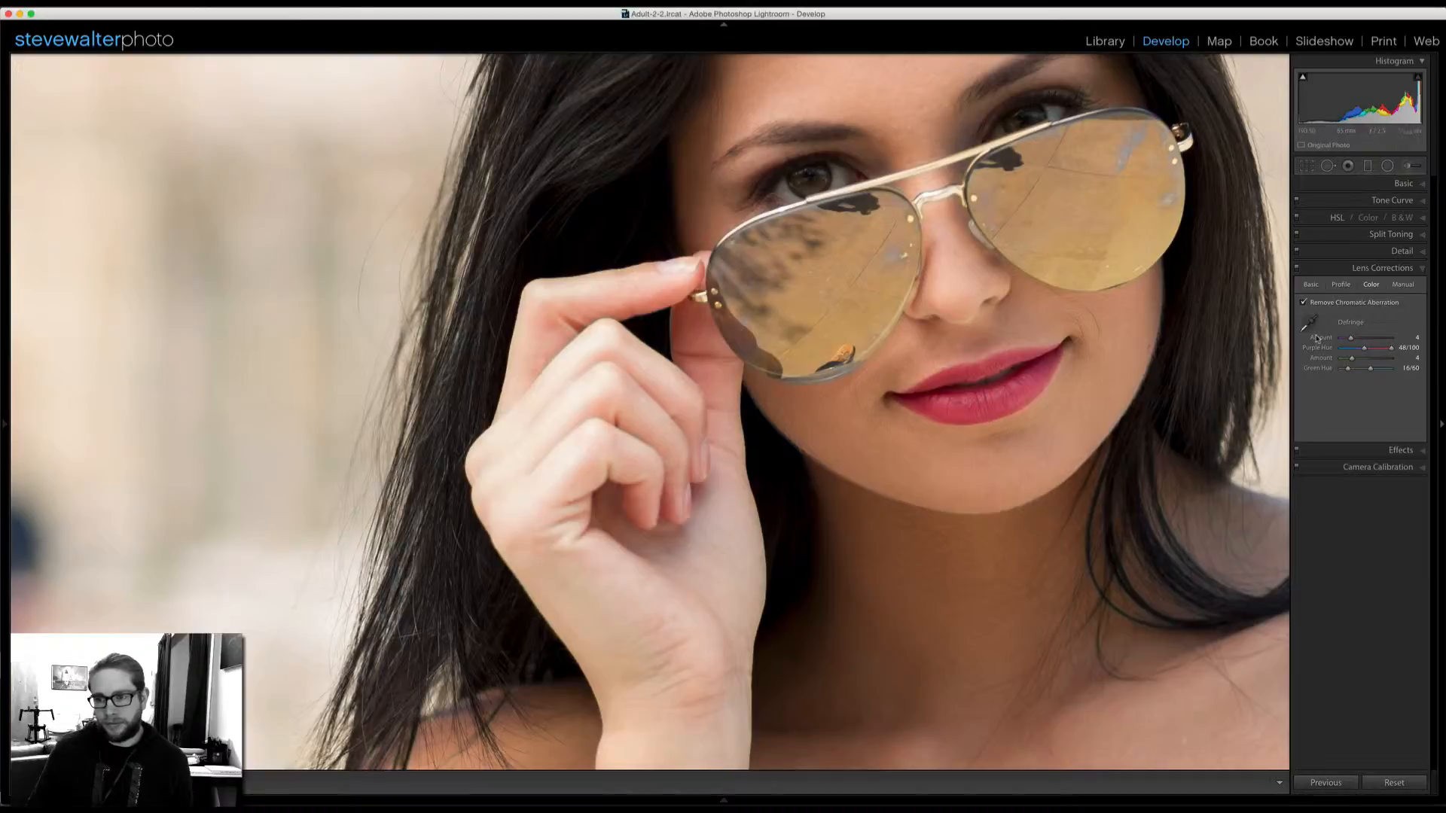
left_click(1296, 268)
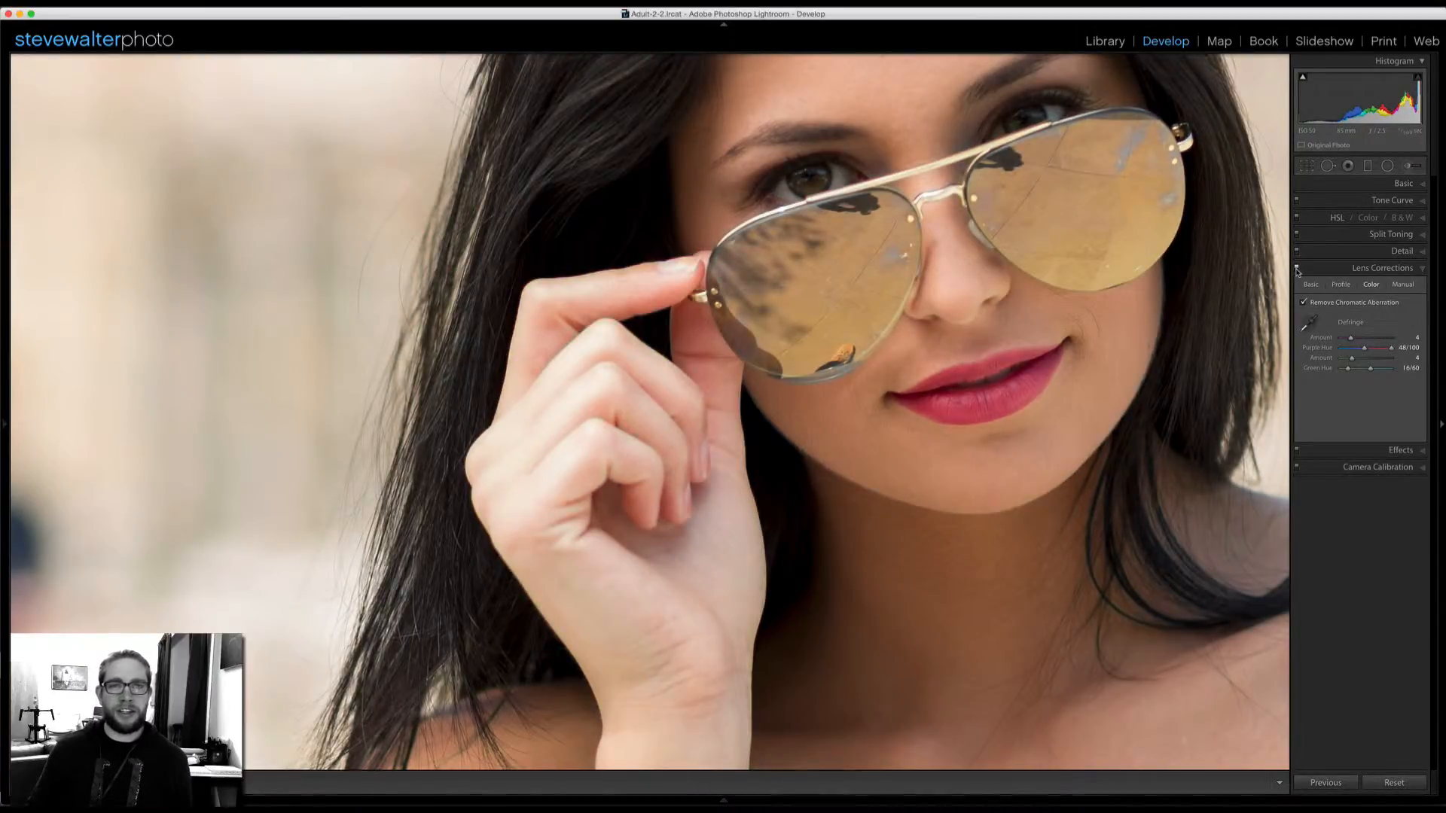
left_click_drag(1035, 221, 929, 376)
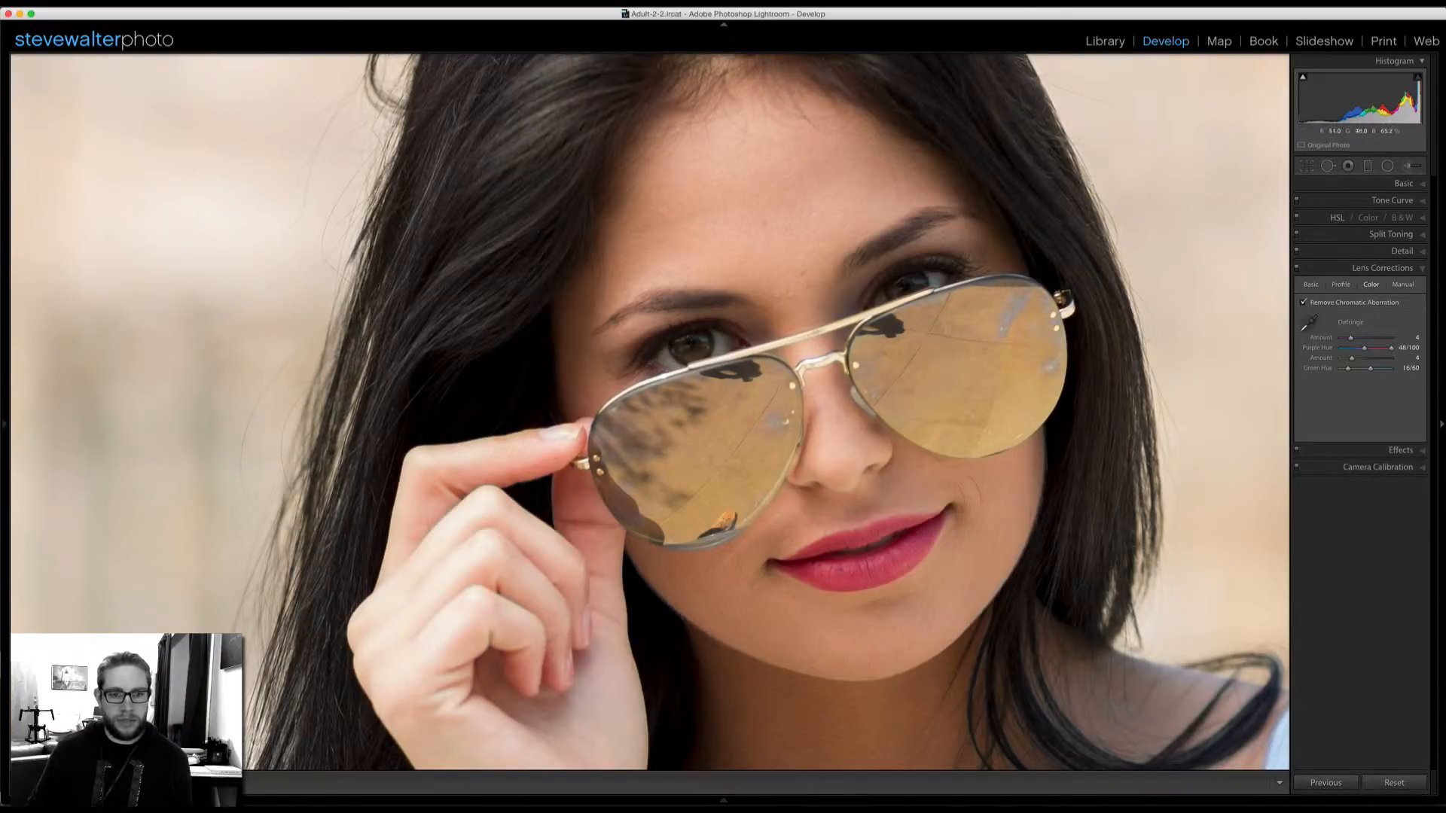
left_click(788, 315)
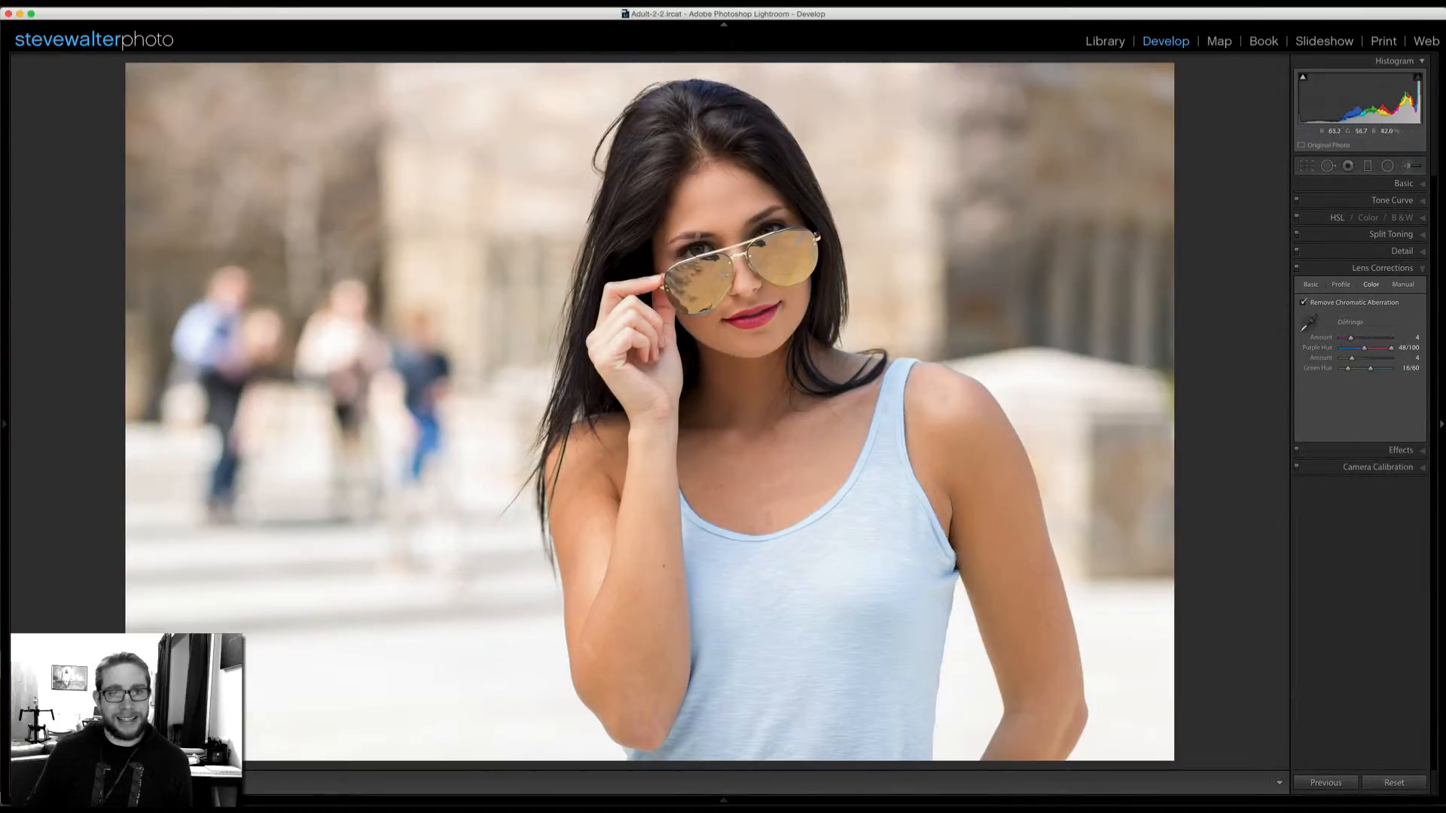
Open the photo as a smart object in Photoshop.
right_click(887, 203)
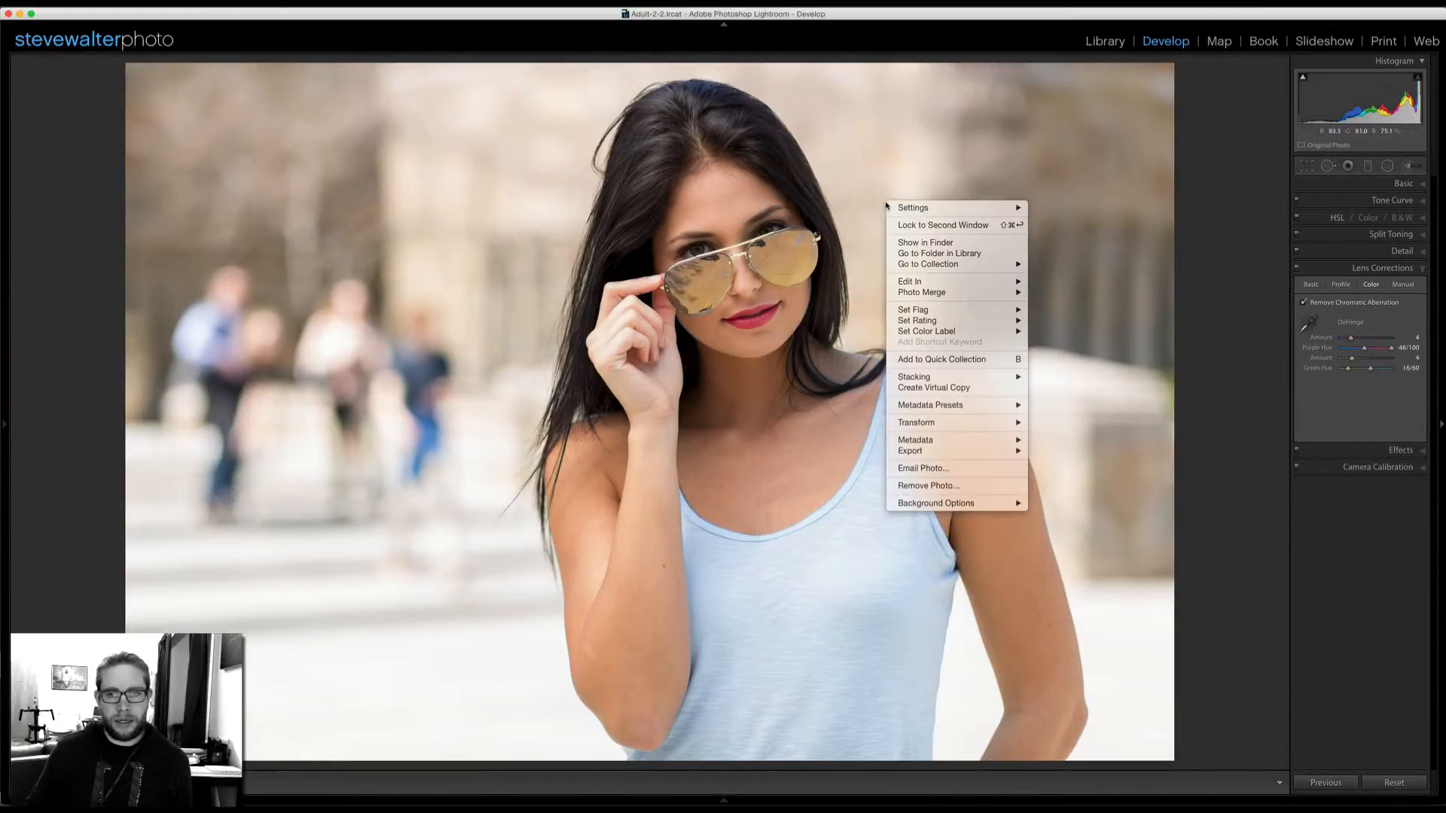
mouse_move(968, 282)
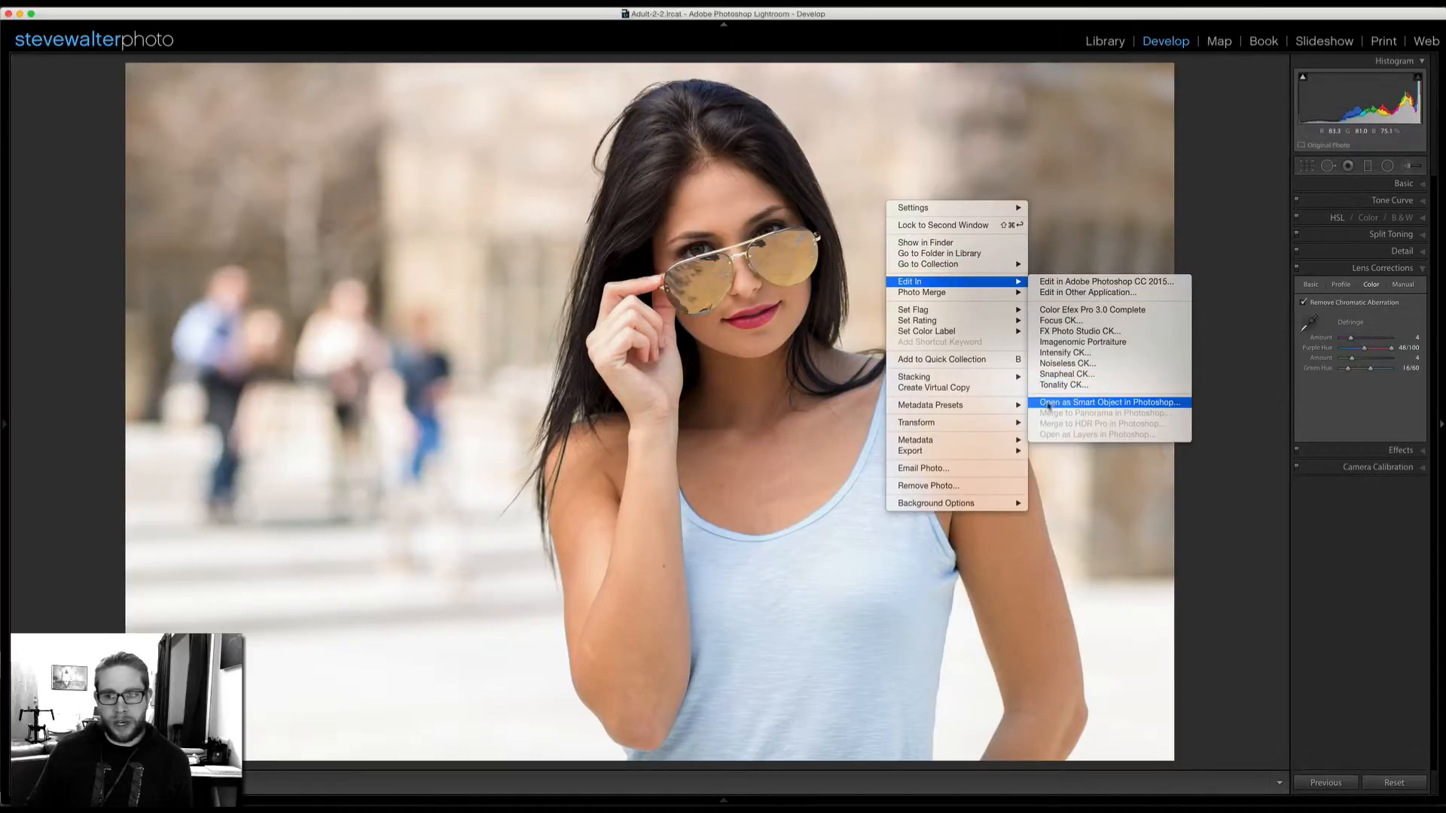
left_click(1087, 403)
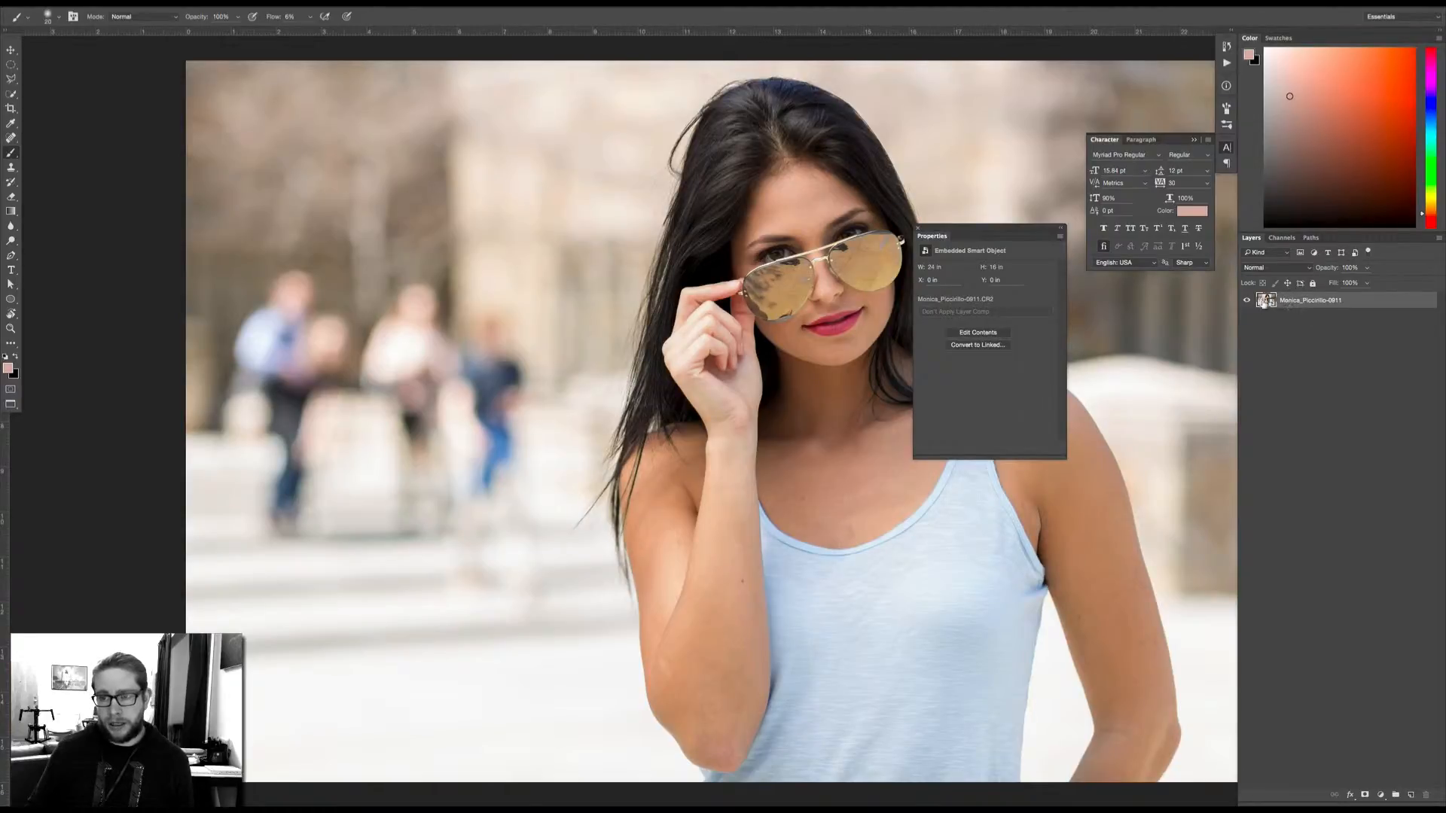
Frame the face and sunglasses up close and clear the Properties and Character panels from the canvas.
key("super+equal")
key("super+equal")
key("super+equal")
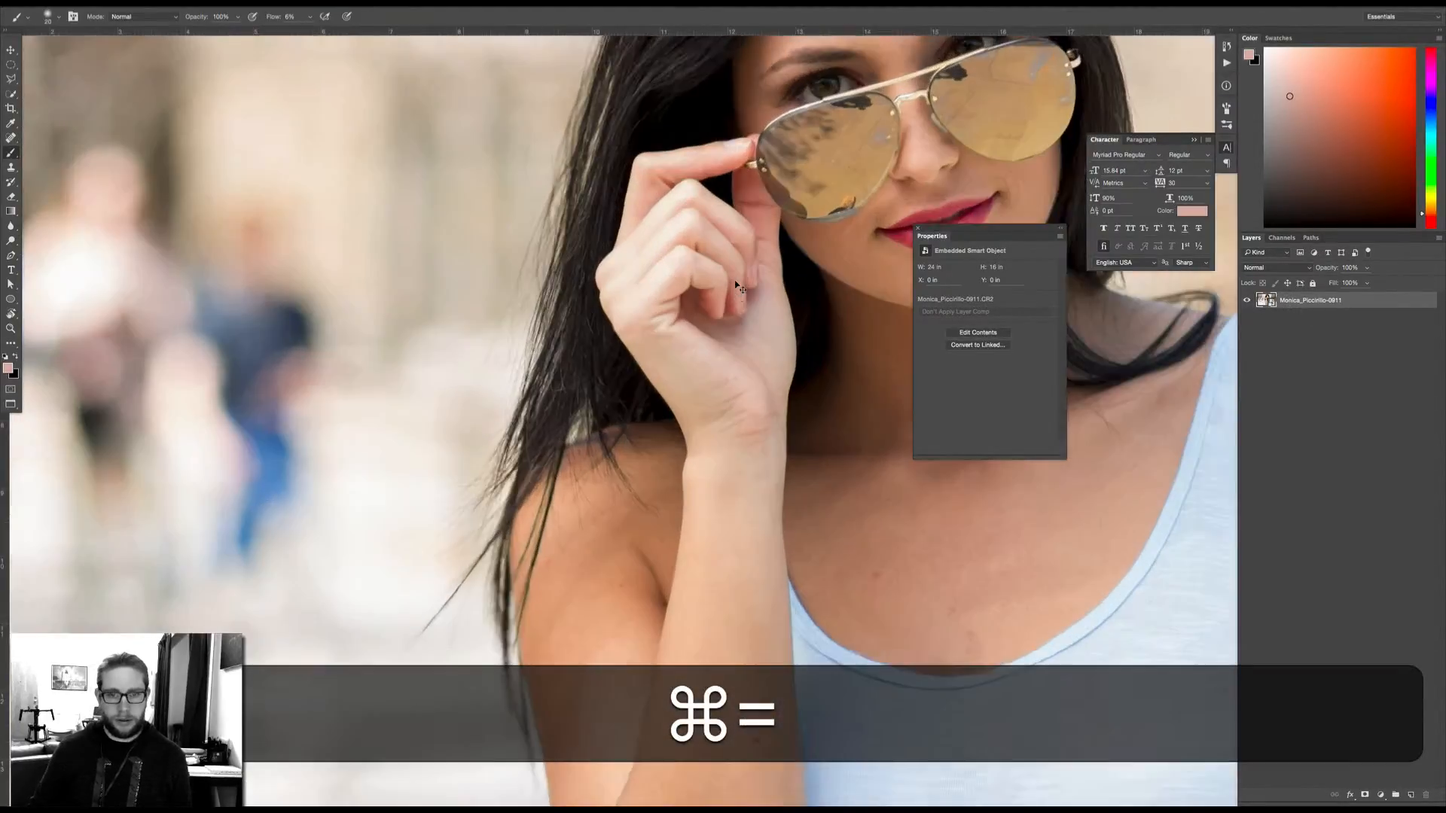
key("space")
left_click_drag(768, 178, 571, 444)
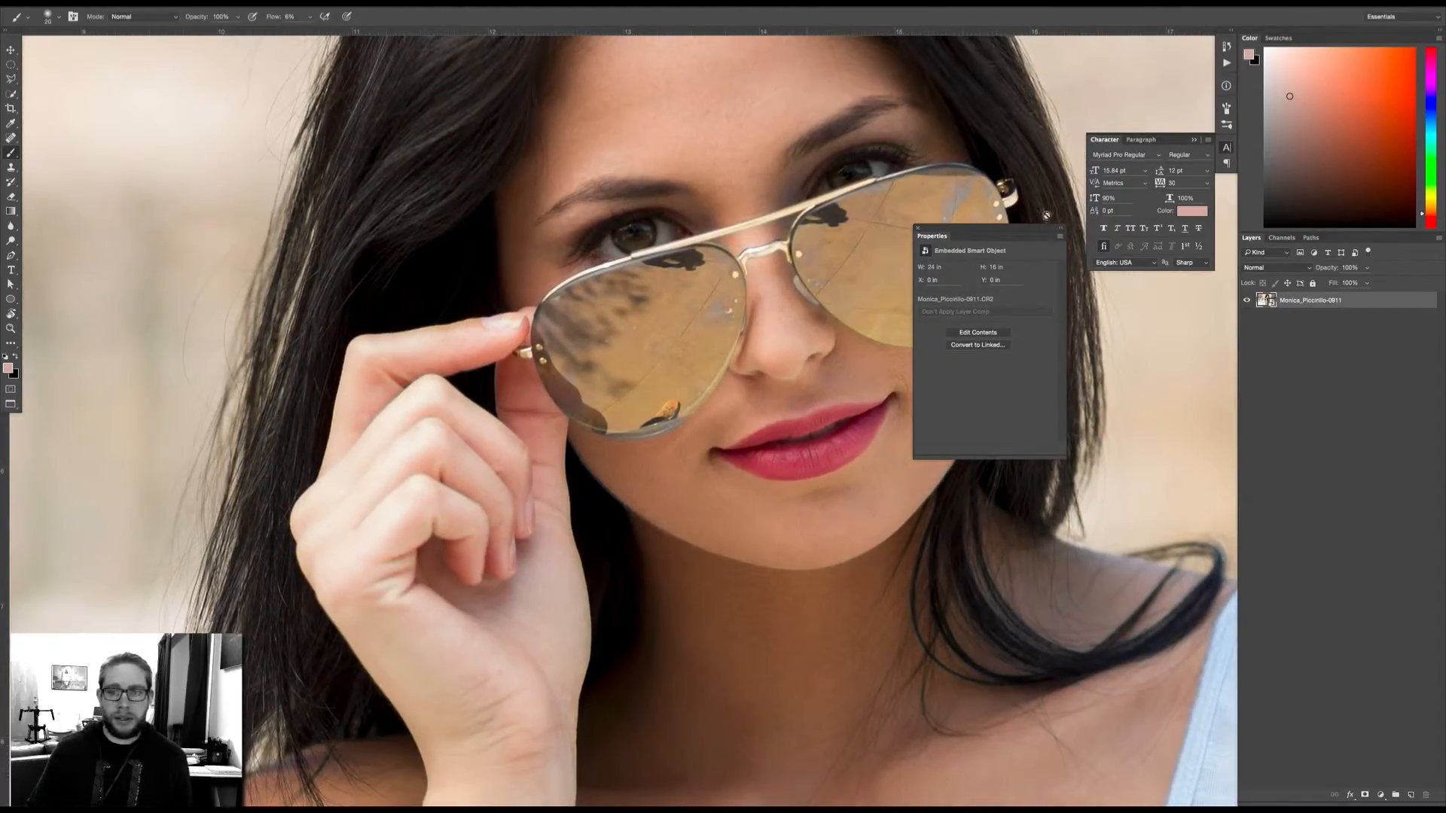
left_click(917, 228)
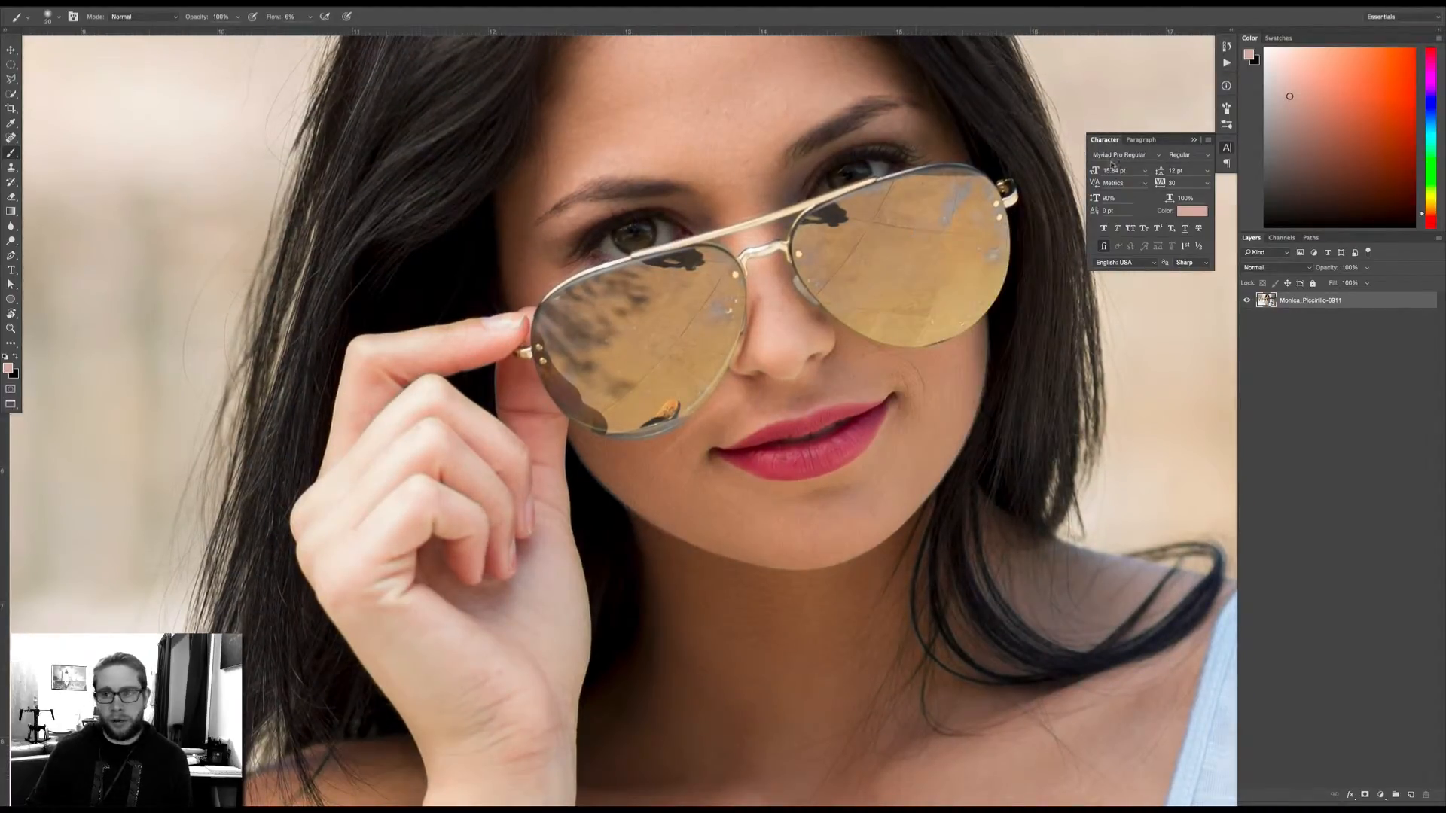
left_click(1227, 148)
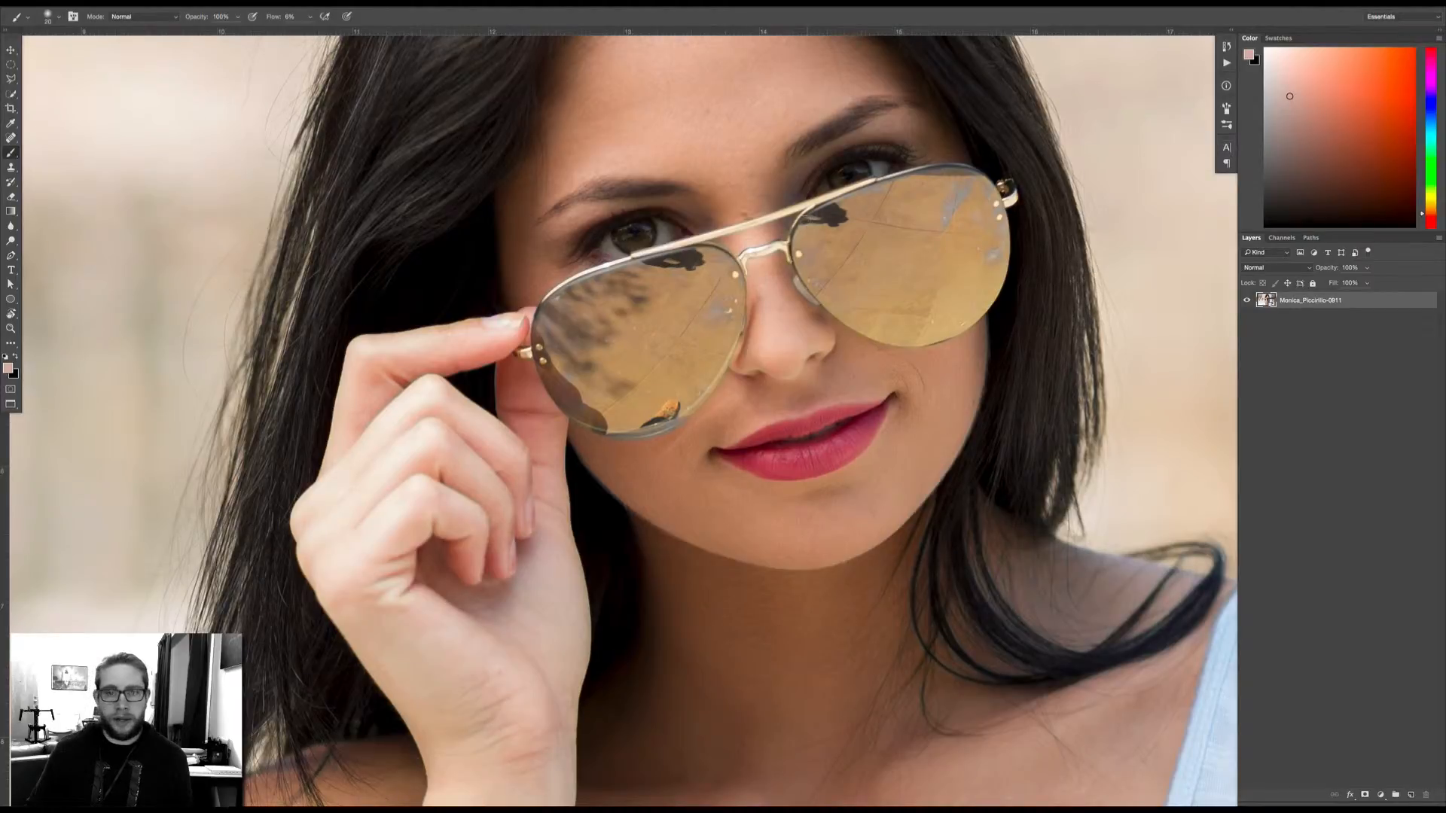
Duplicate the photo's smart object layer as an ordinary linked copy, and delete that duplicate.
right_click(1363, 305)
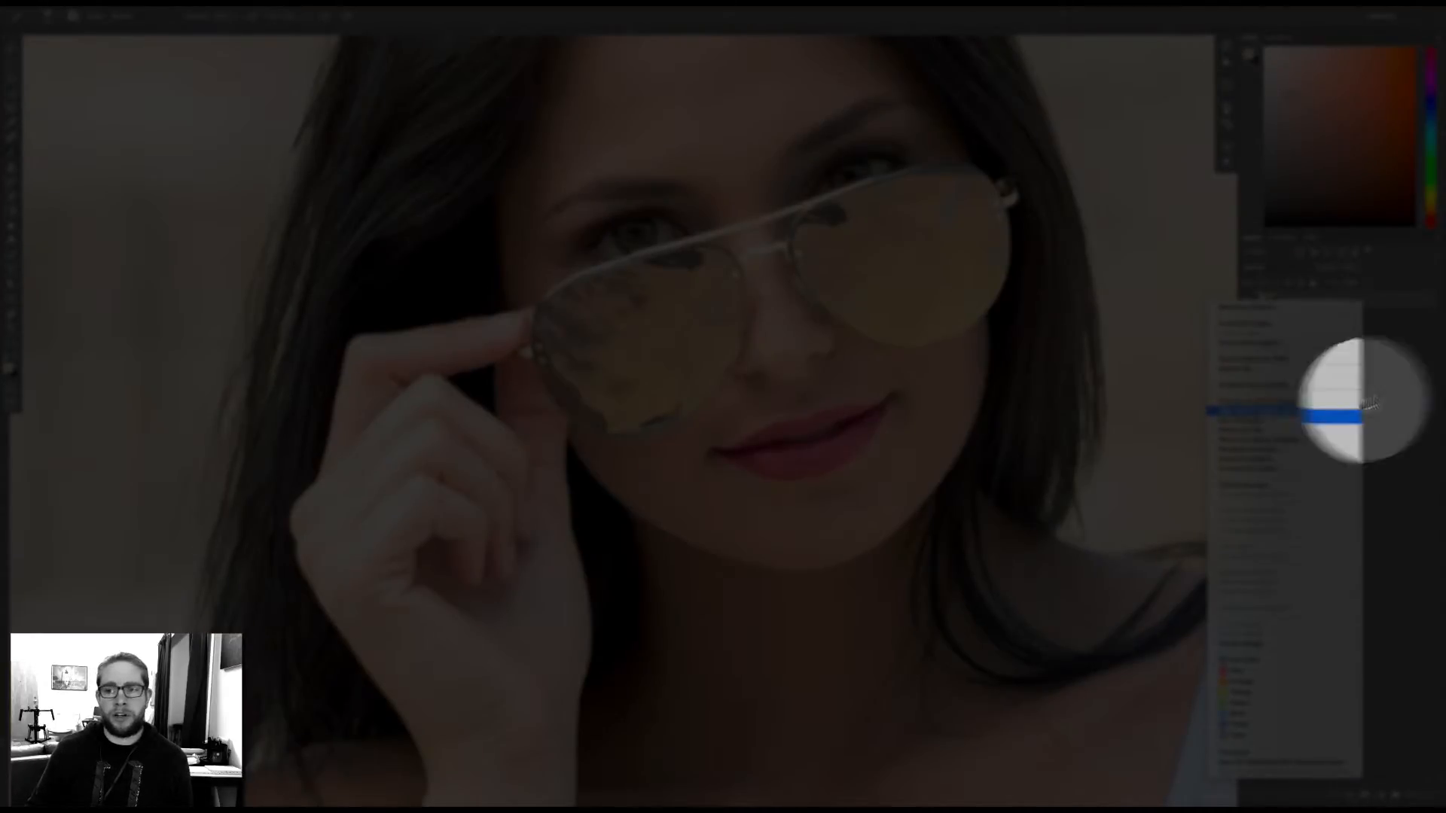
left_click(1429, 380)
left_click_drag(1392, 306, 1410, 794)
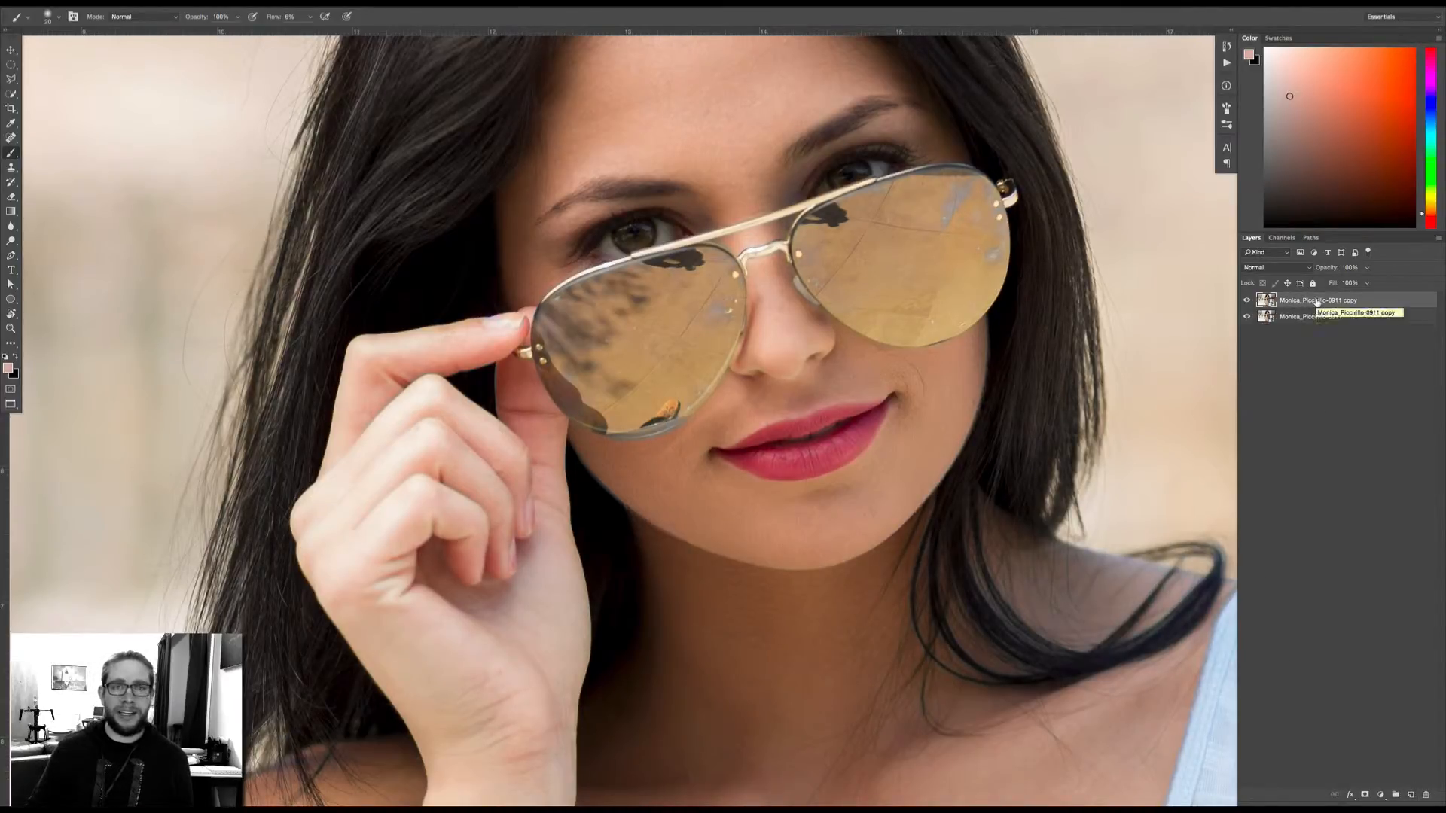
key("BackSpace")
Create an independent duplicate of the photo layer with New Smart Object via Copy.
right_click(1381, 304)
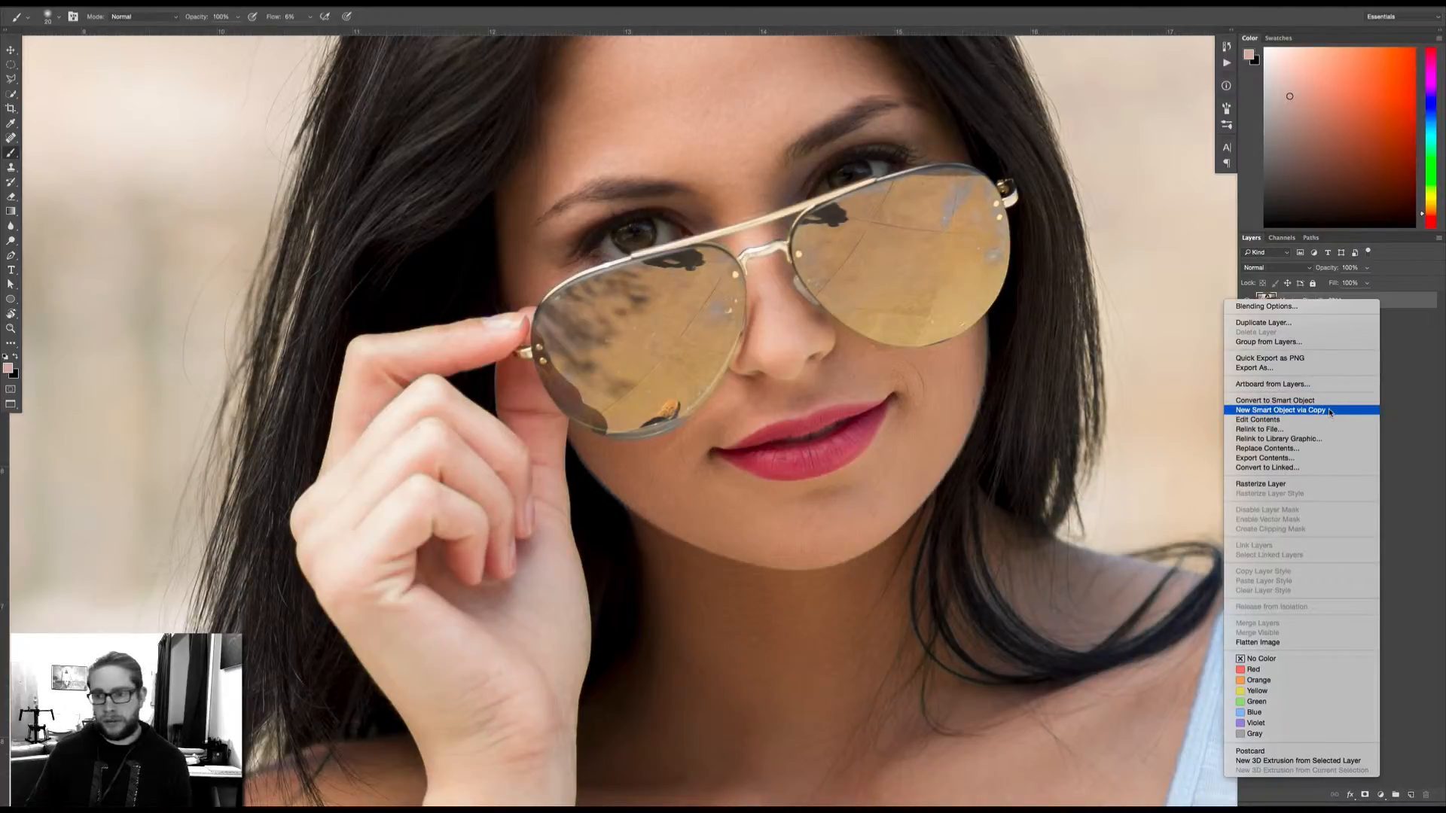
left_click(1293, 413)
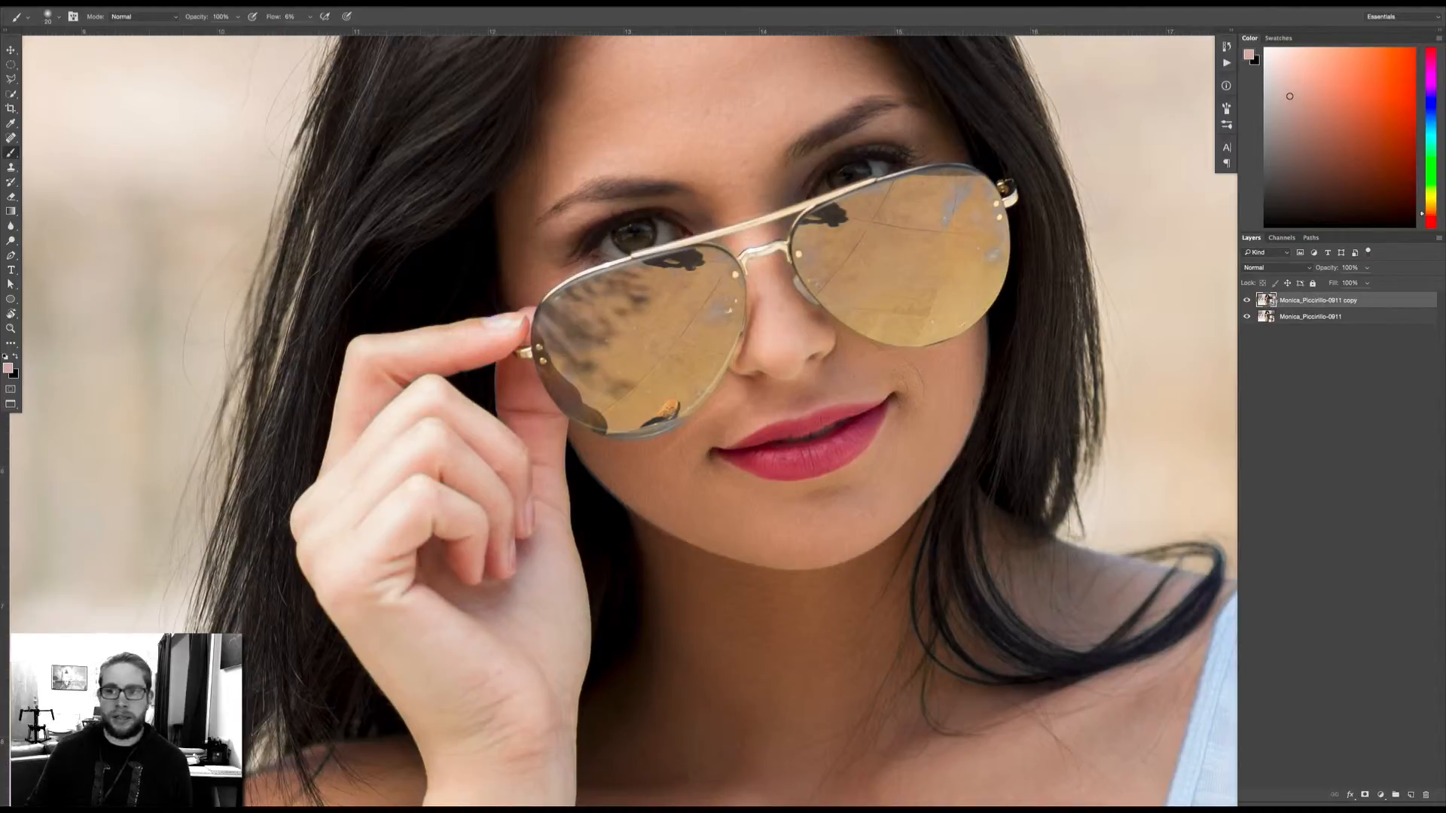
Set the purple and green defringe amounts to 0 in the copied smart object's raw settings, and compare the layer hidden and shown.
double_click(1268, 300)
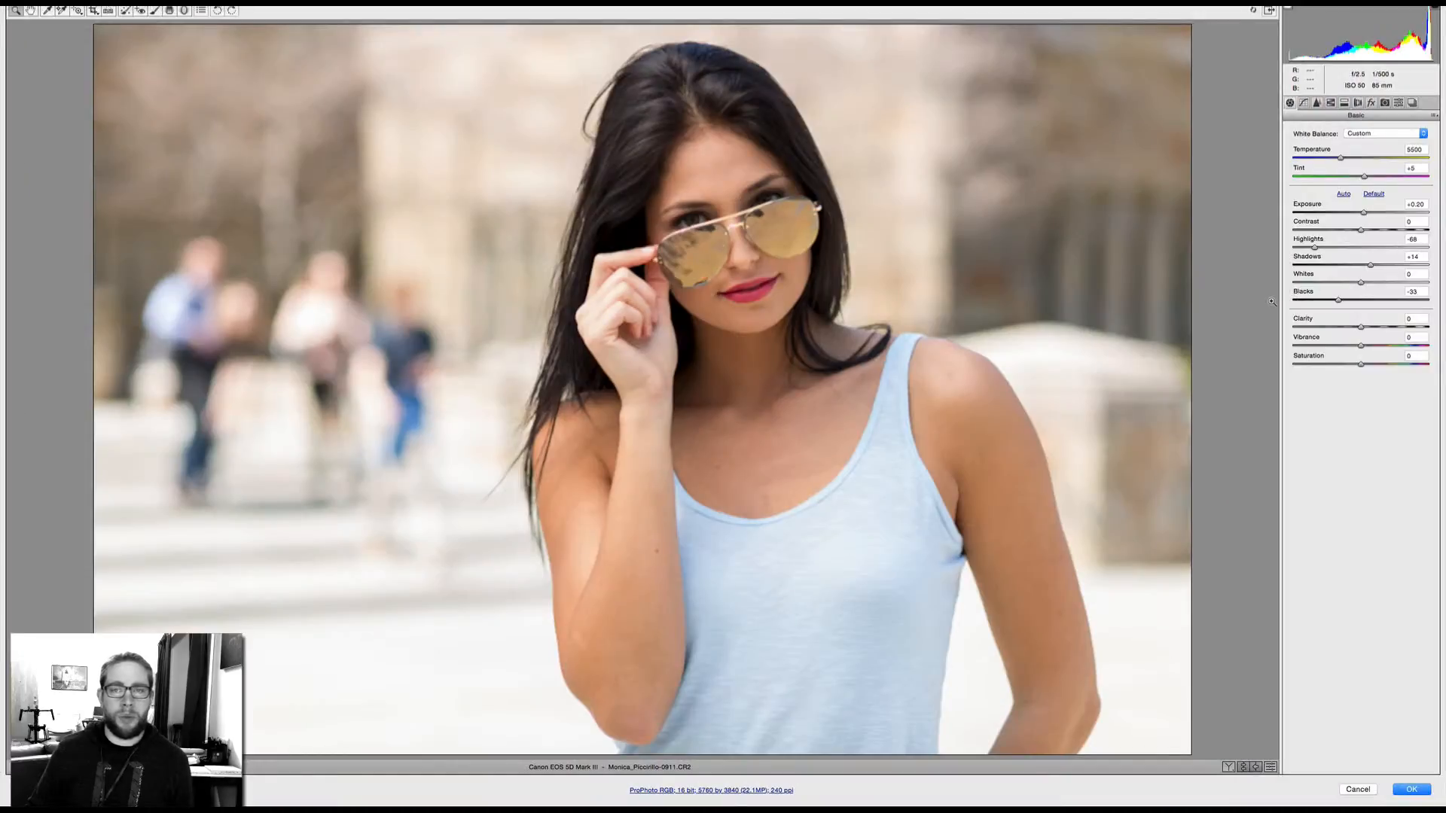
left_click(1357, 103)
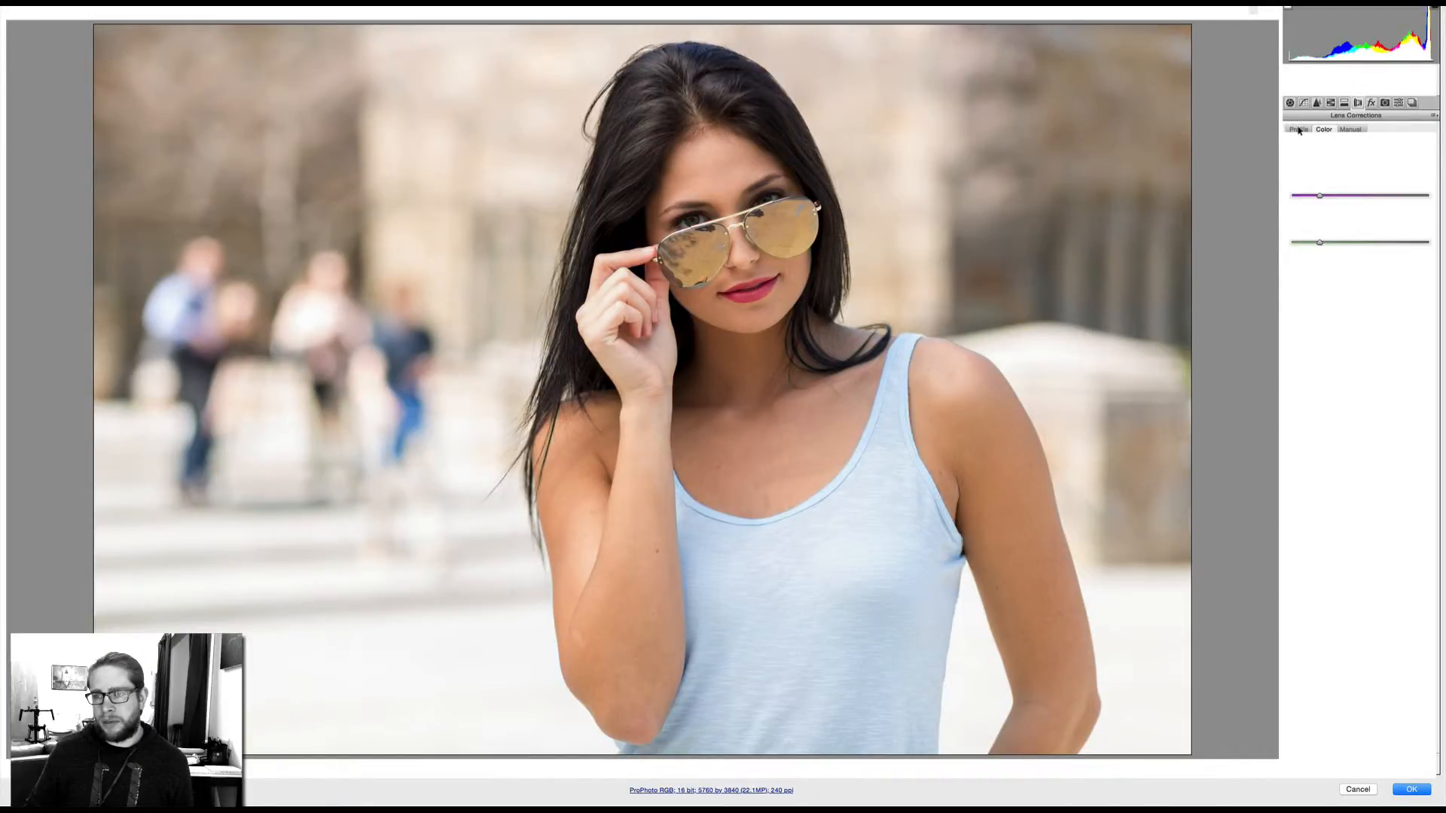
left_click(1344, 103)
left_click(1358, 103)
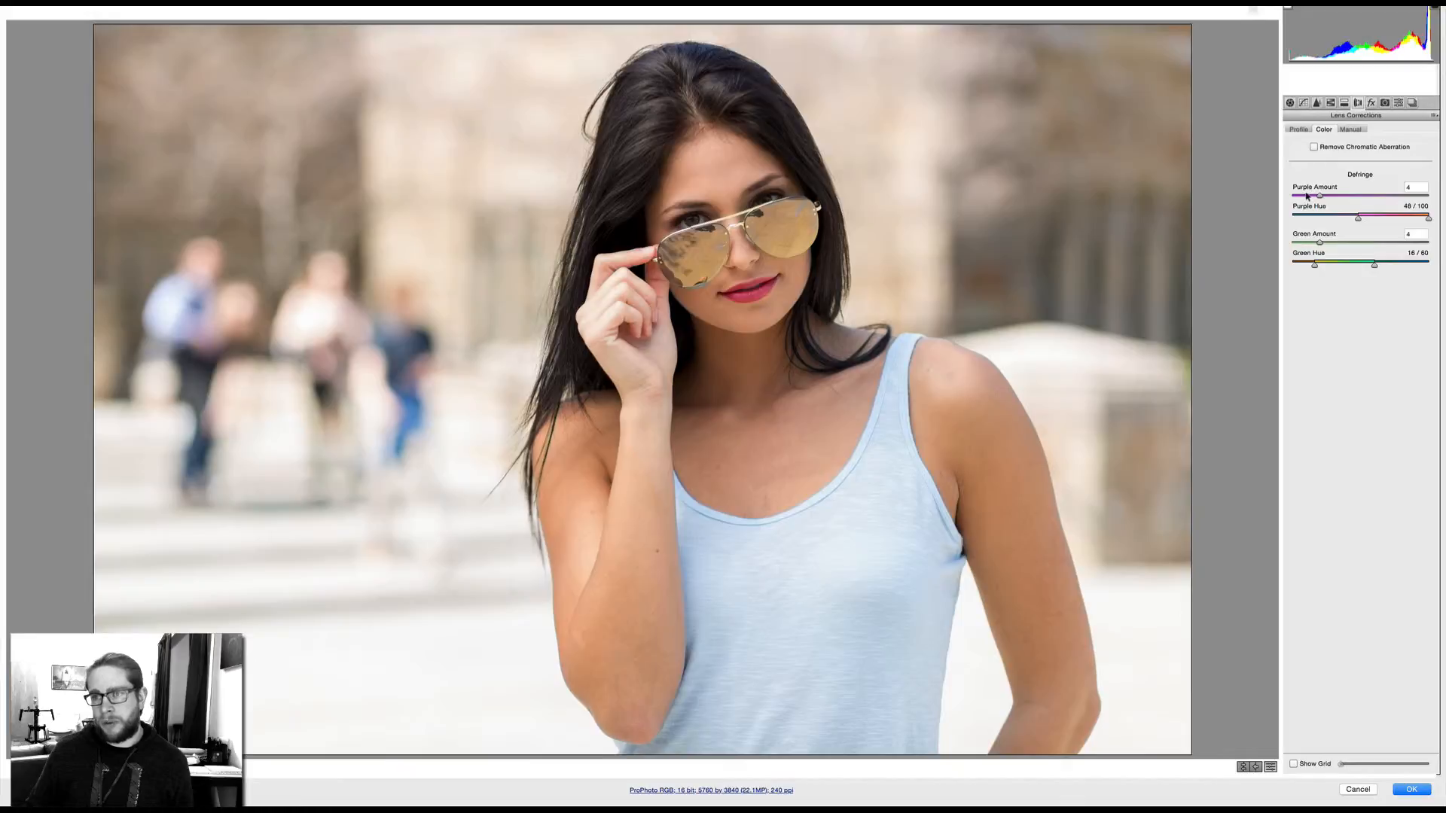
left_click_drag(1302, 197, 1278, 198)
left_click_drag(1319, 243, 1296, 245)
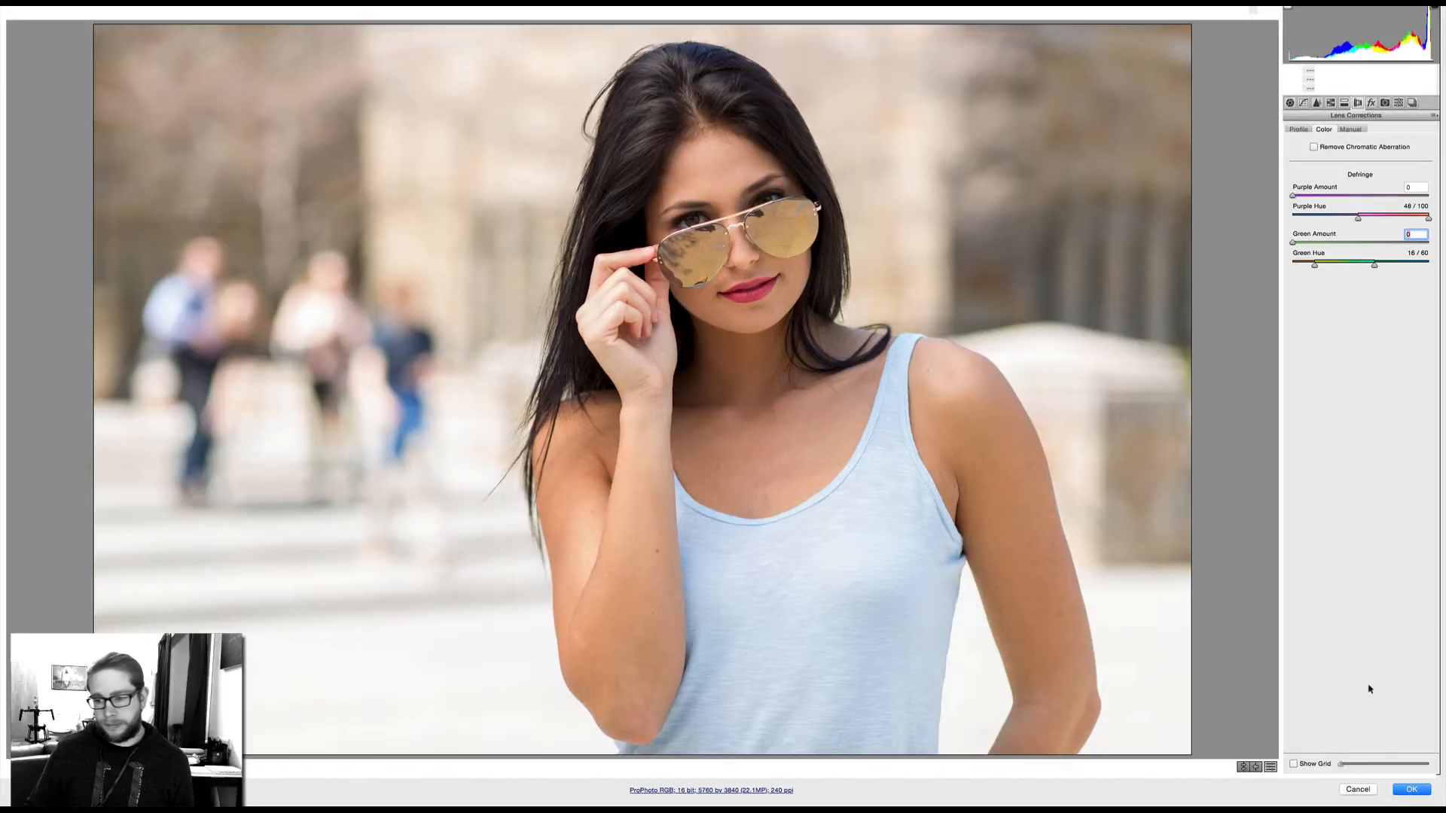
left_click(1411, 790)
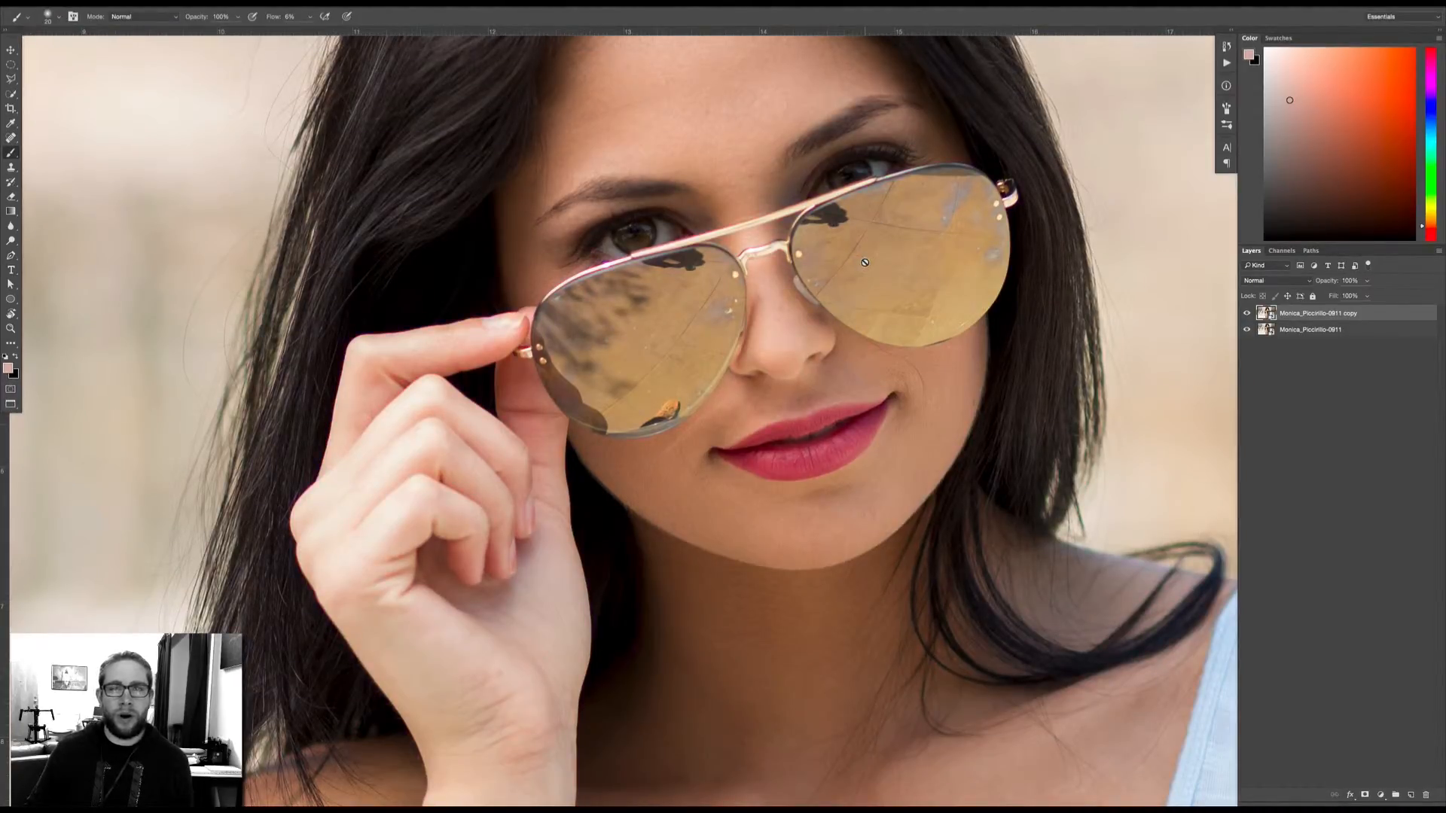
left_click(1246, 314)
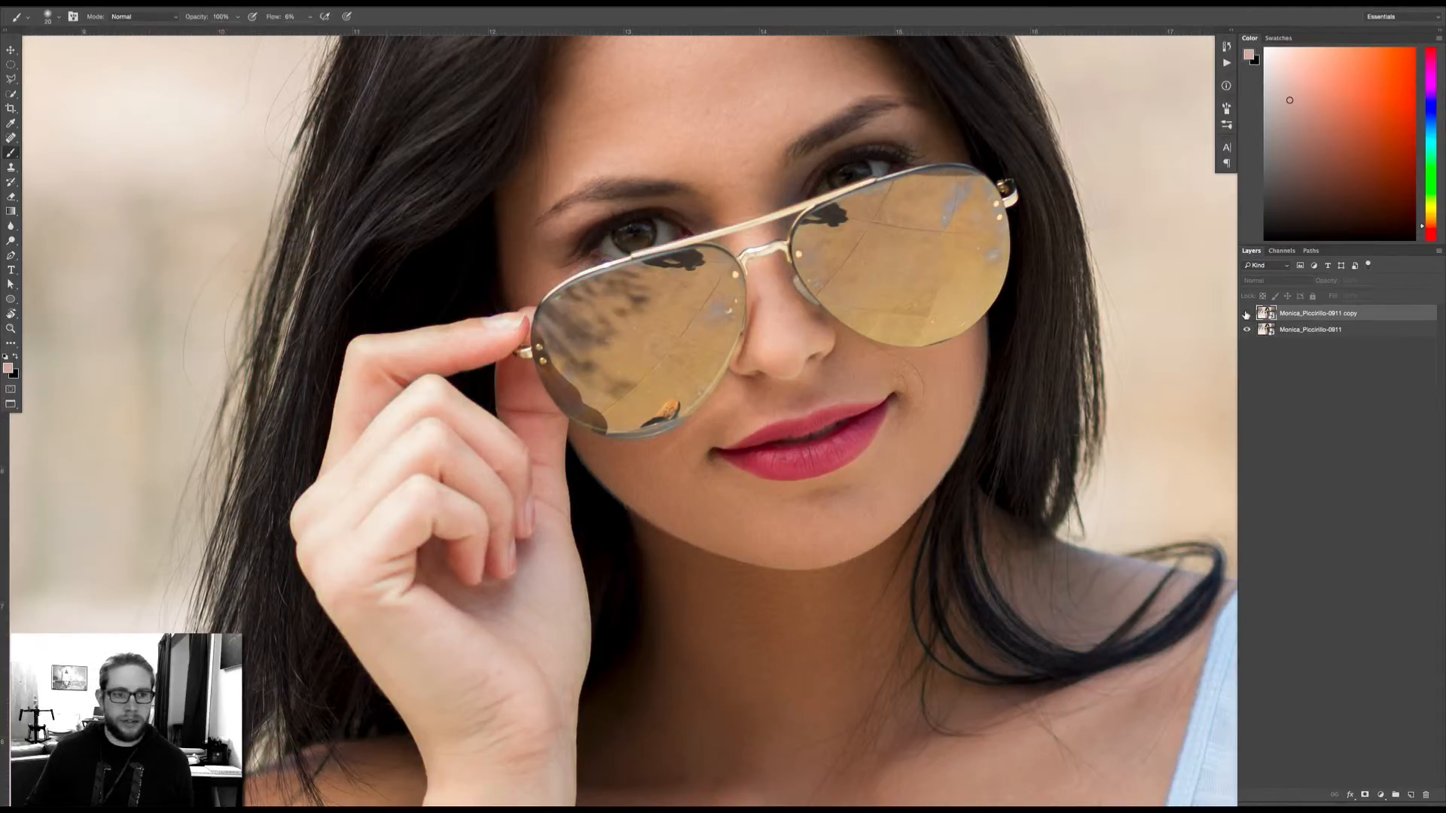
left_click(1247, 314)
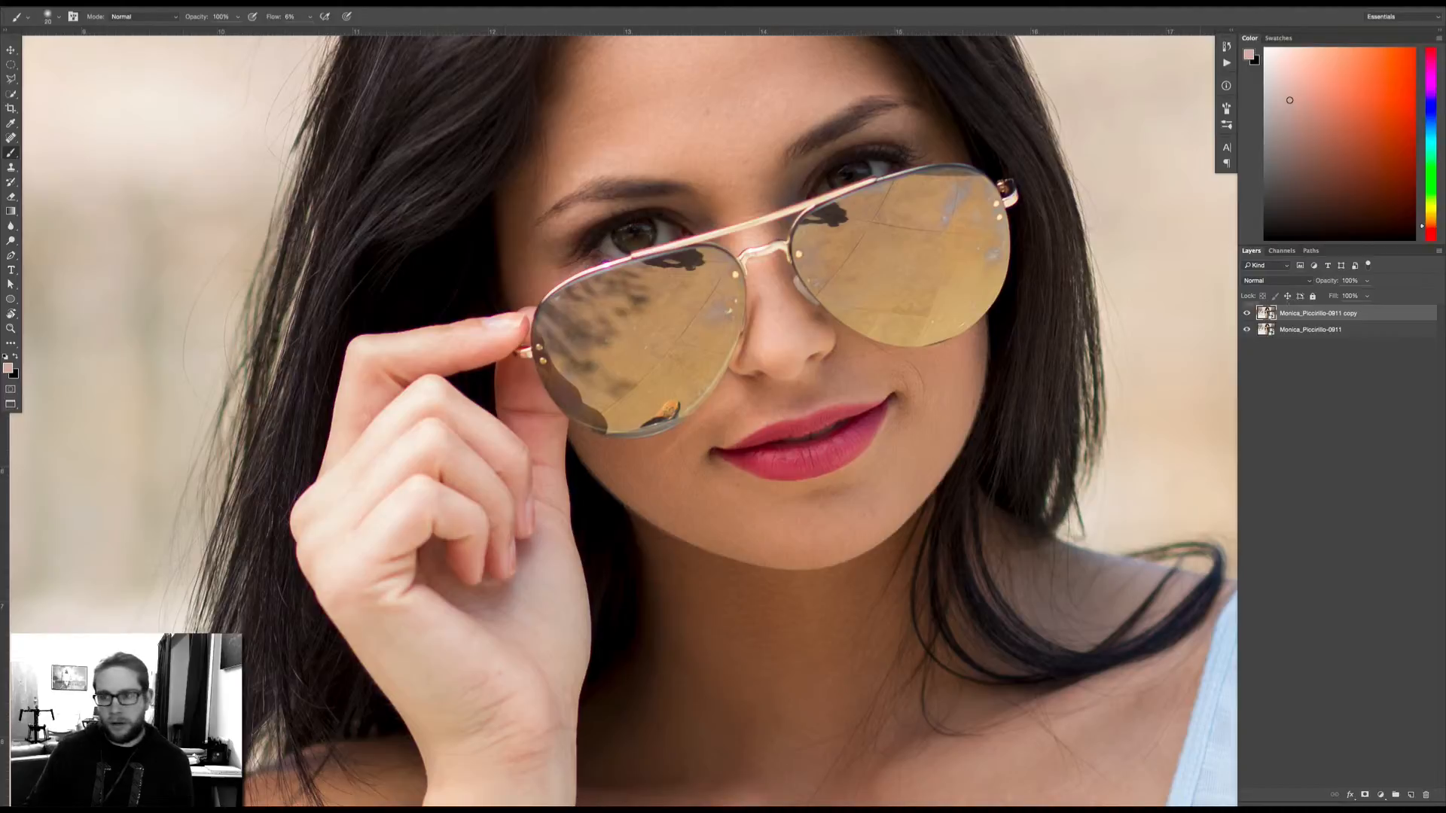
Add a black mask to the copy layer and set up an enlarged brush with 20% flow.
left_click(1365, 796, "alt")
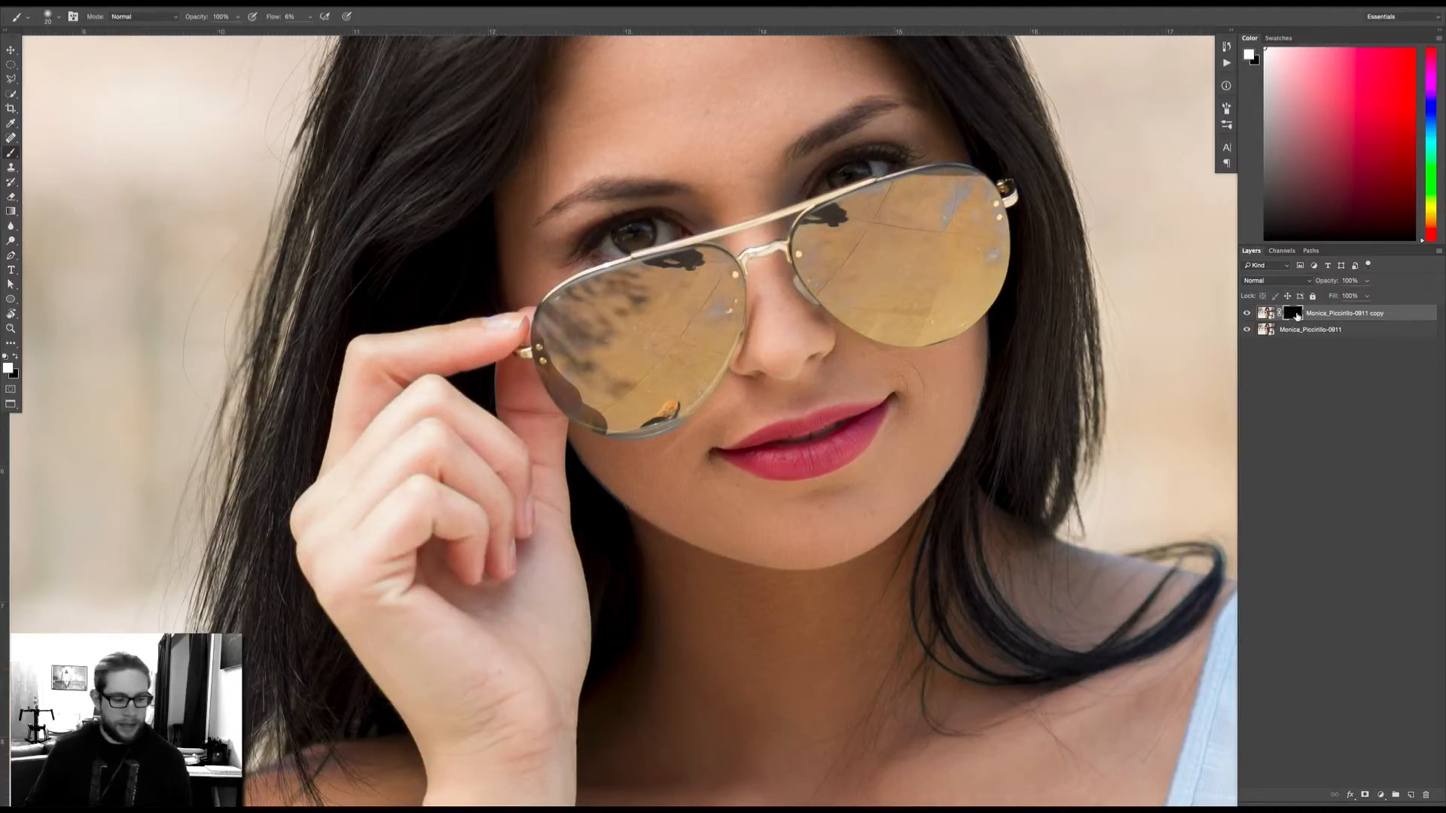
key("b")
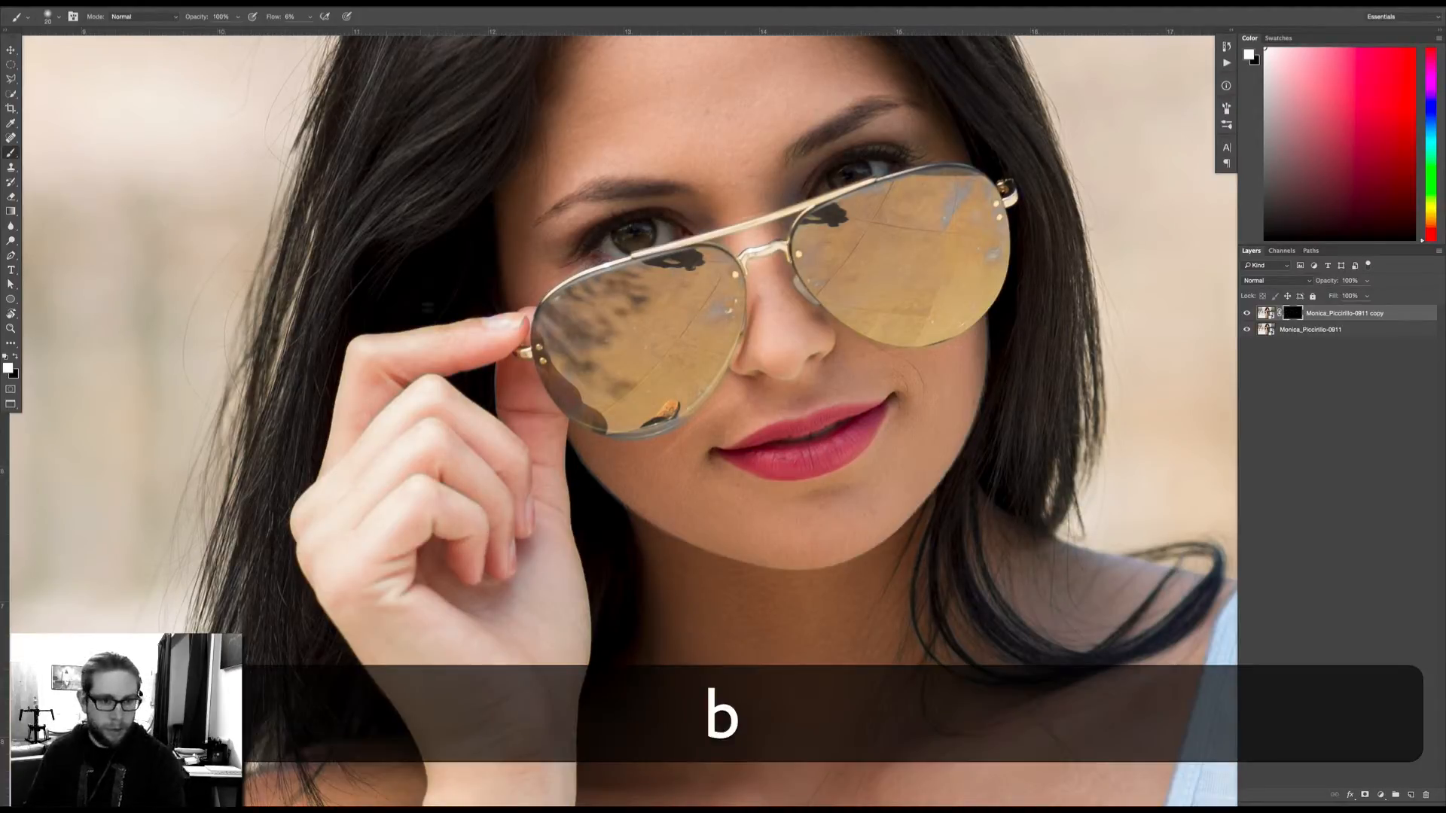
key("bracketright")
key("bracketright")
key("bracketright")
key("bracketright")
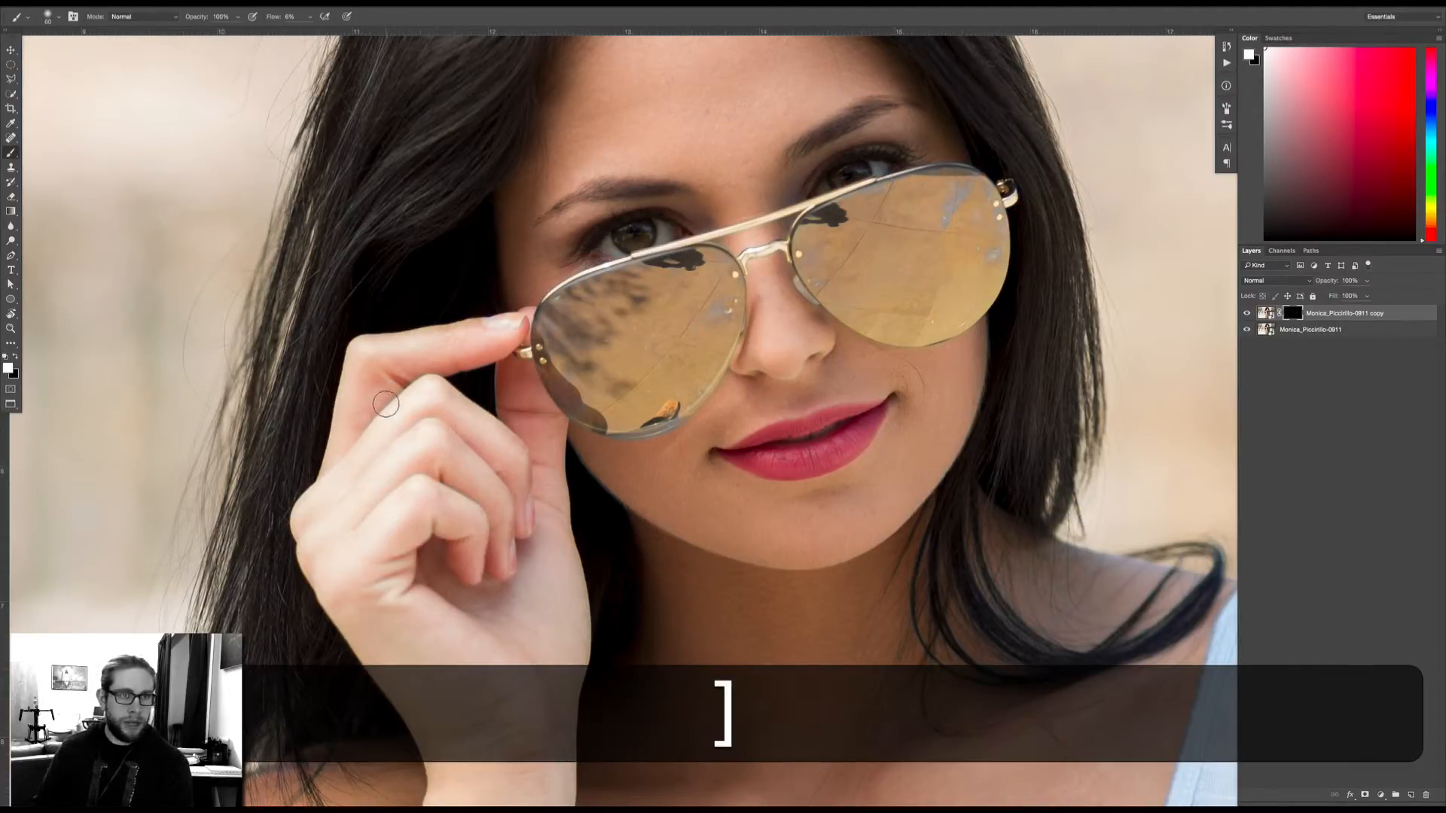
key("shift")
key("shift+2")
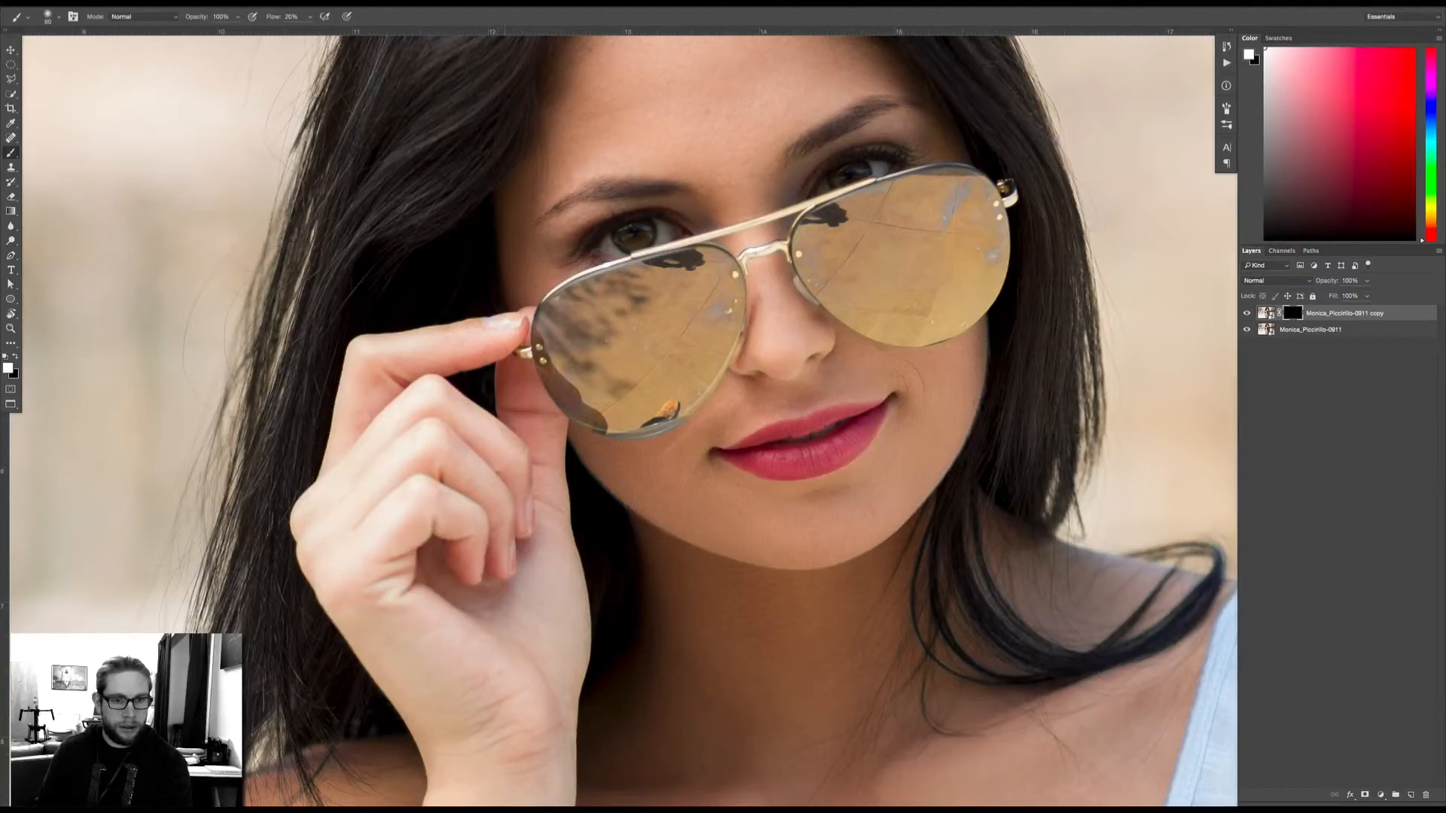
Paint white on the copy layer's mask over the fingers and hand, adjusting the brush size to each area.
key("bracketleft")
key("bracketleft")
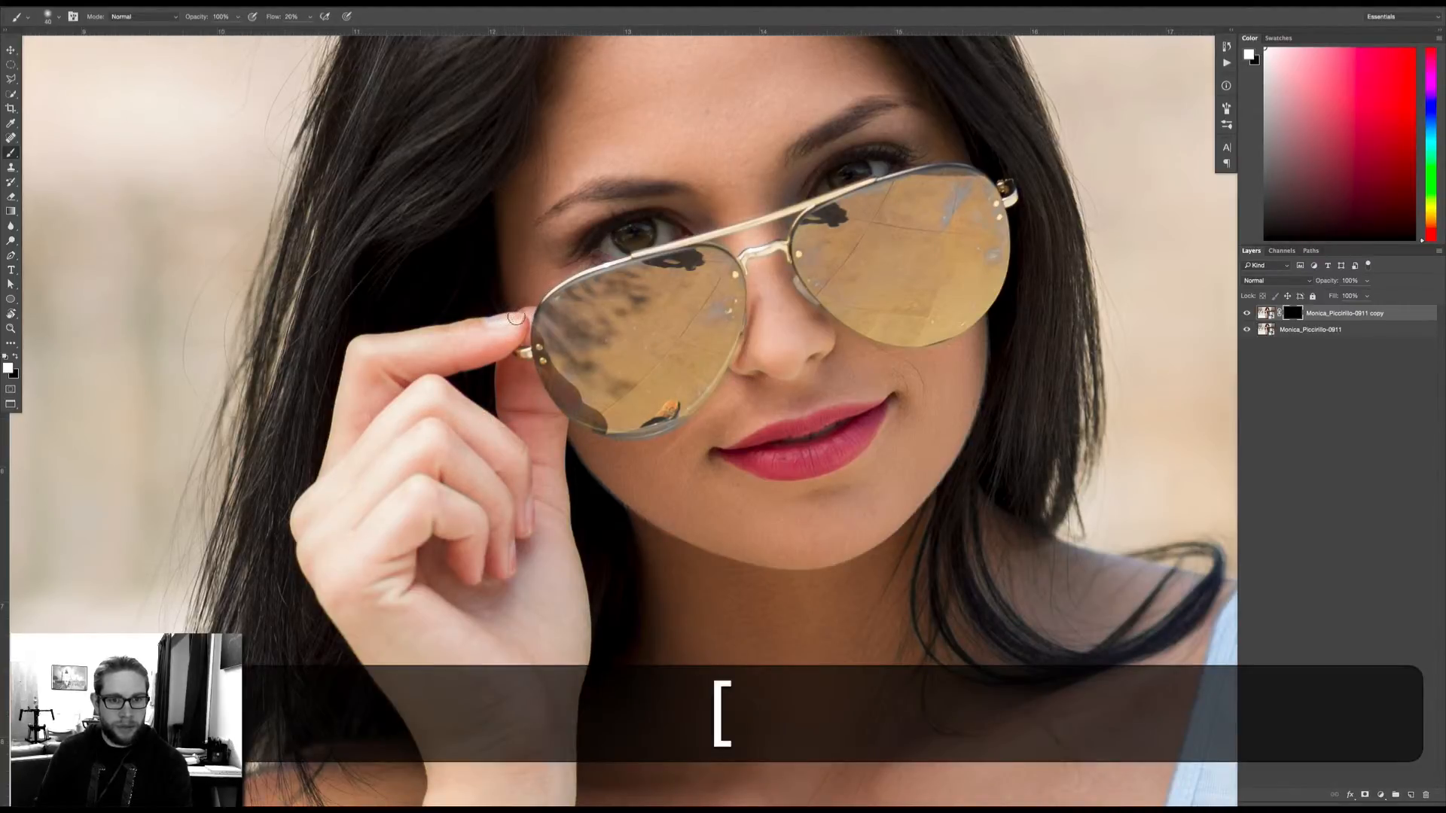
key("bracketright")
key("bracketright")
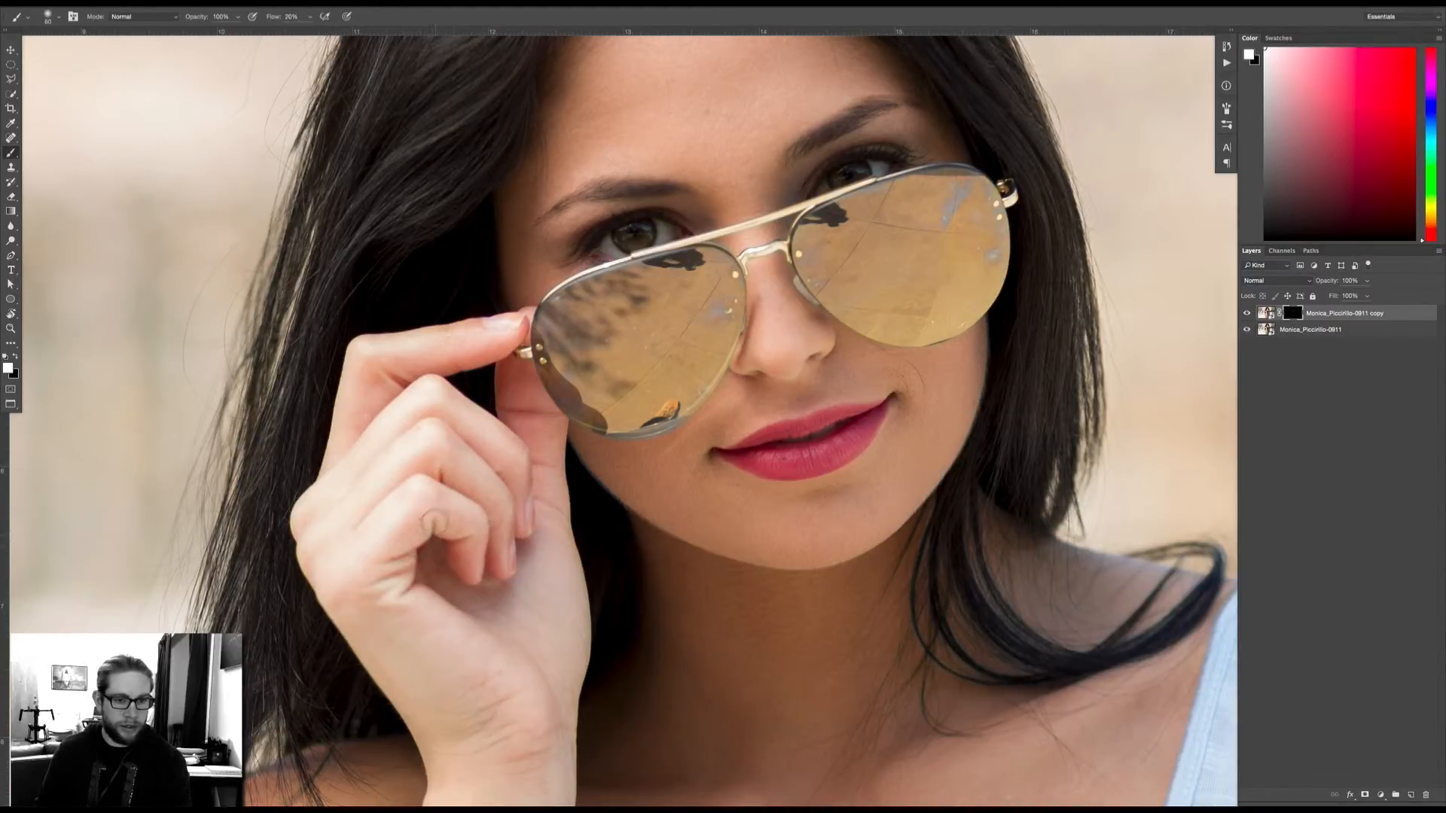
key("bracketright")
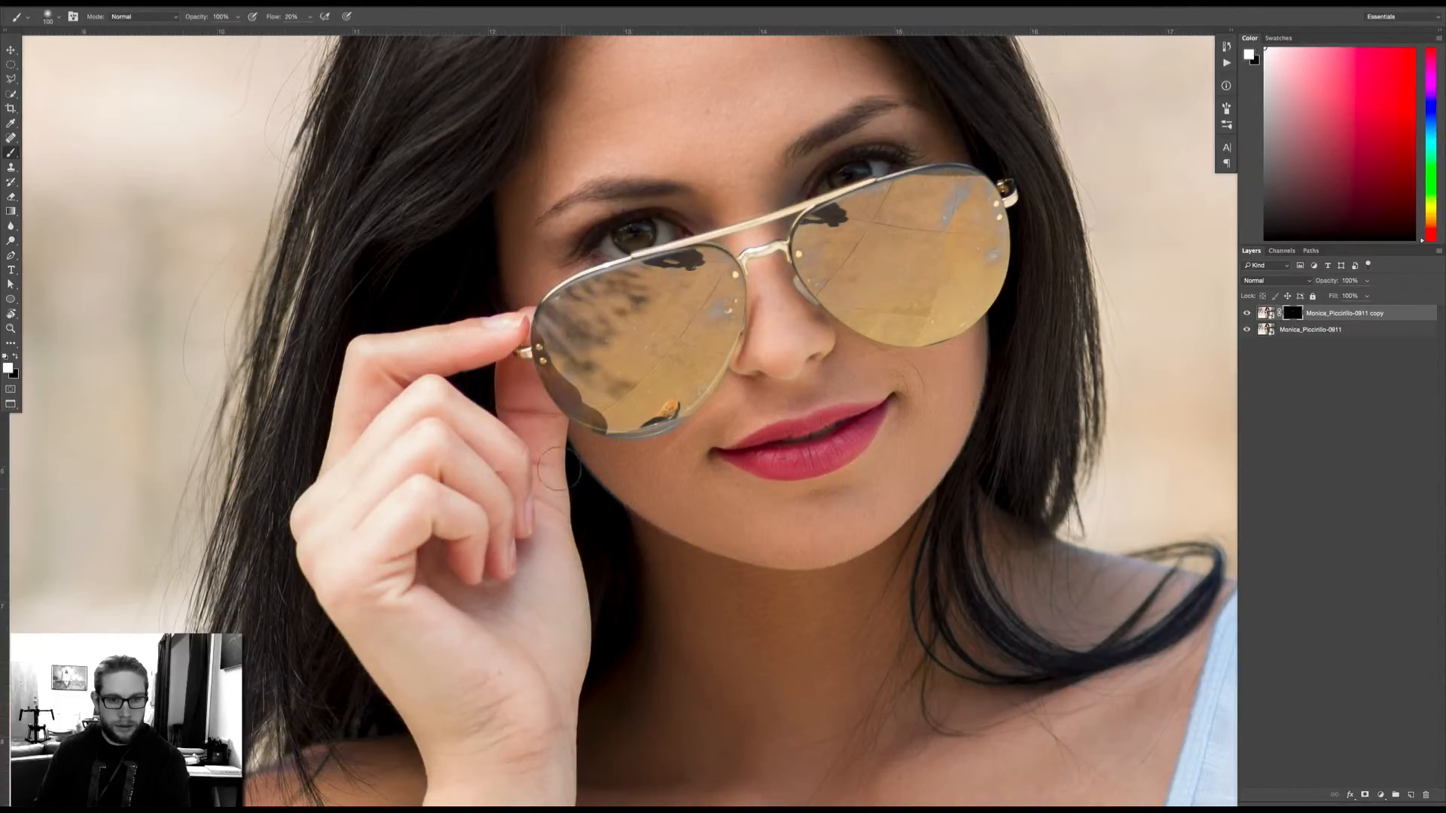
key("bracketleft")
key("bracketleft")
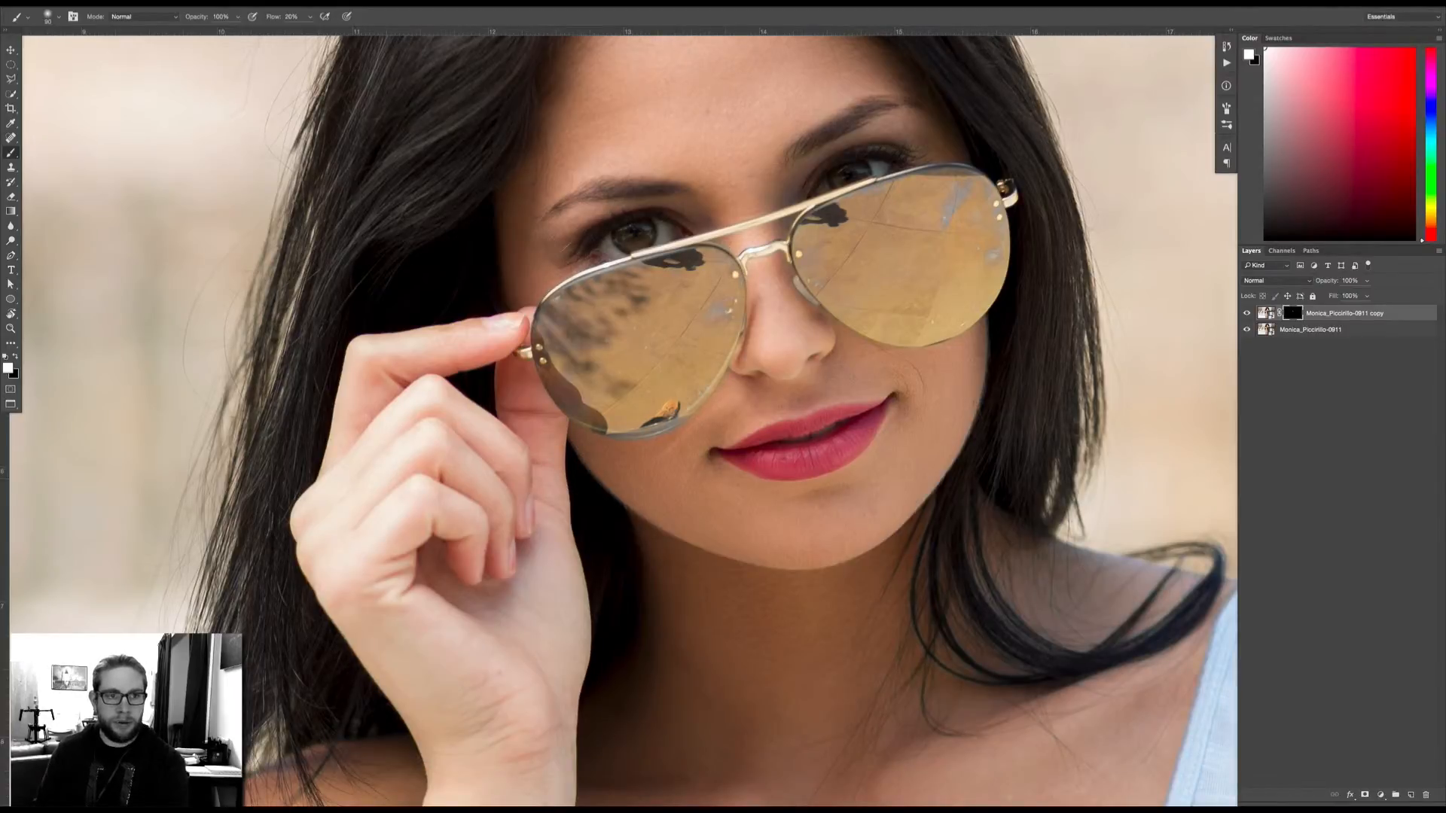
Compare the face, arms and tank top with the copy layer's mask disabled and enabled.
key("space")
left_click_drag(416, 292, 180, 473)
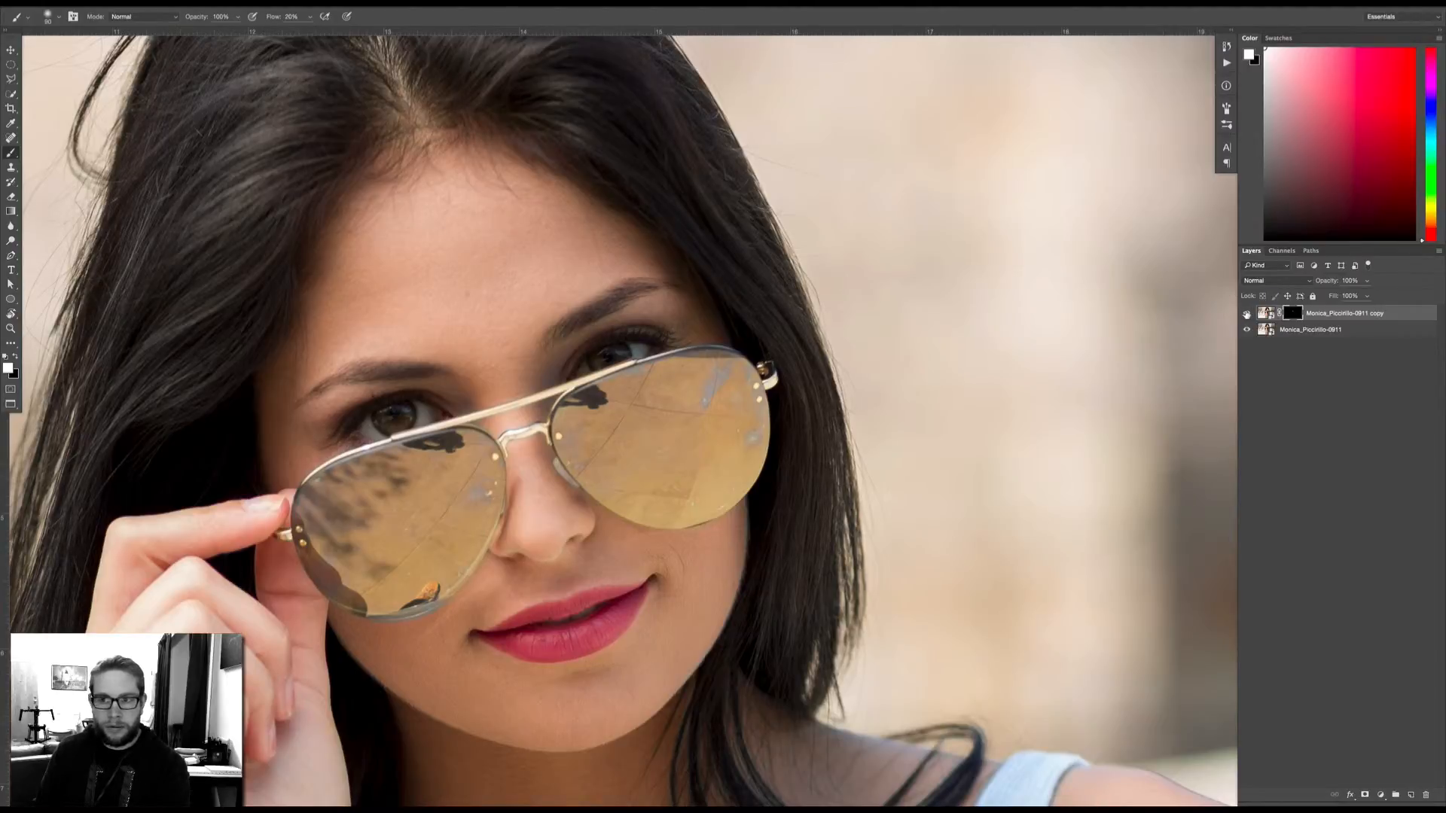
left_click(1292, 313, "shift")
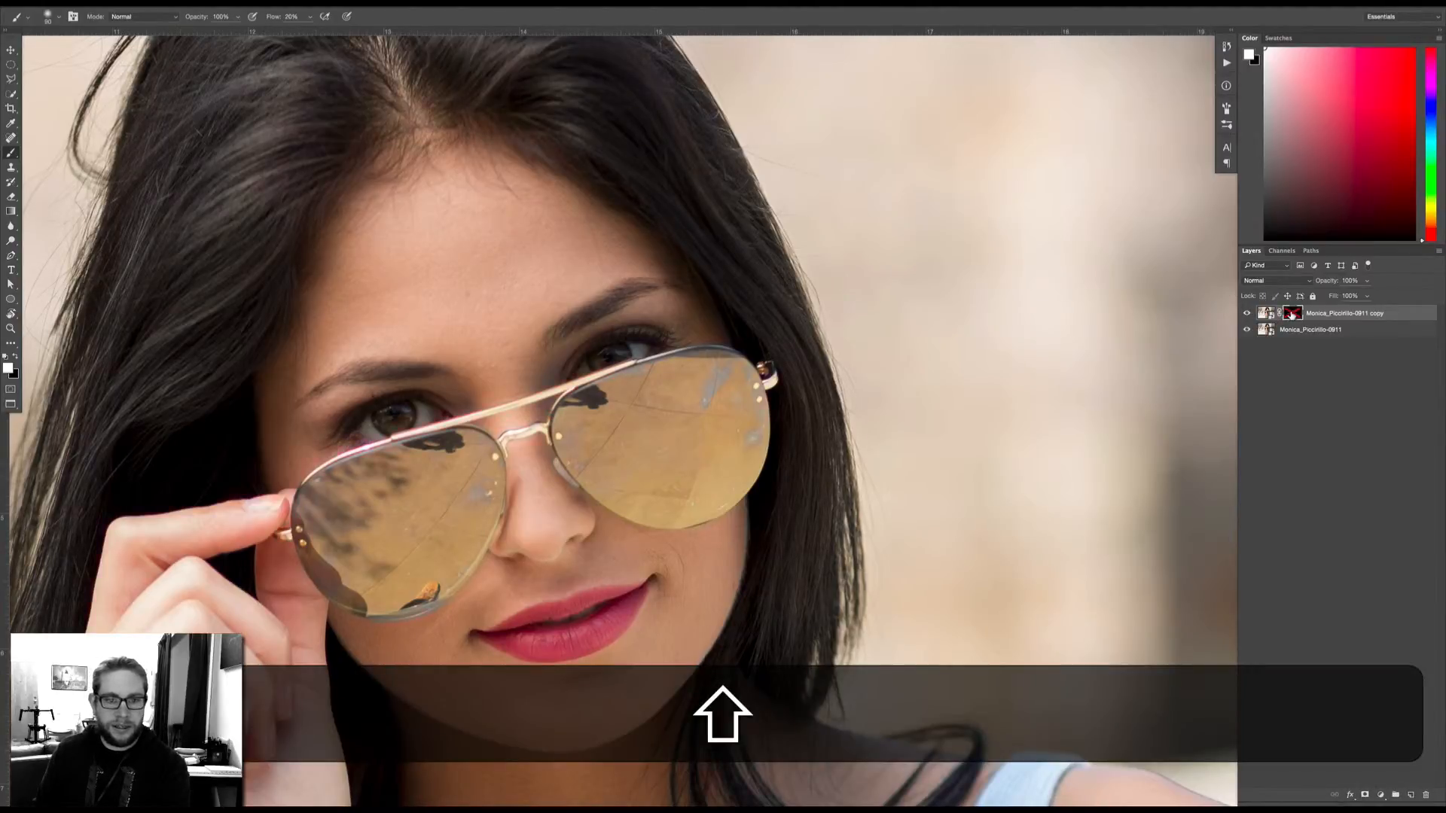
left_click(1293, 314, "shift")
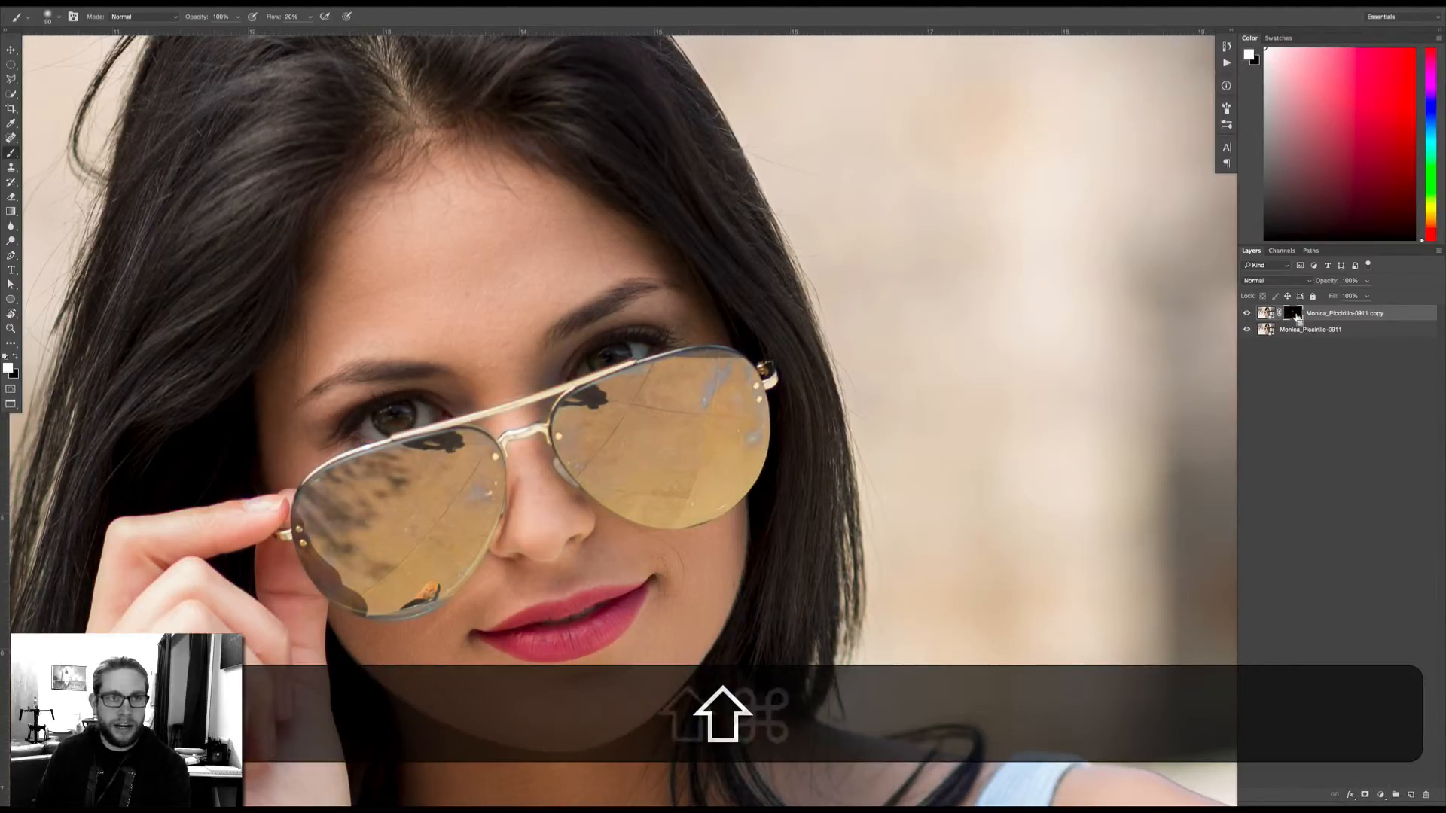
key("shift+super+minus")
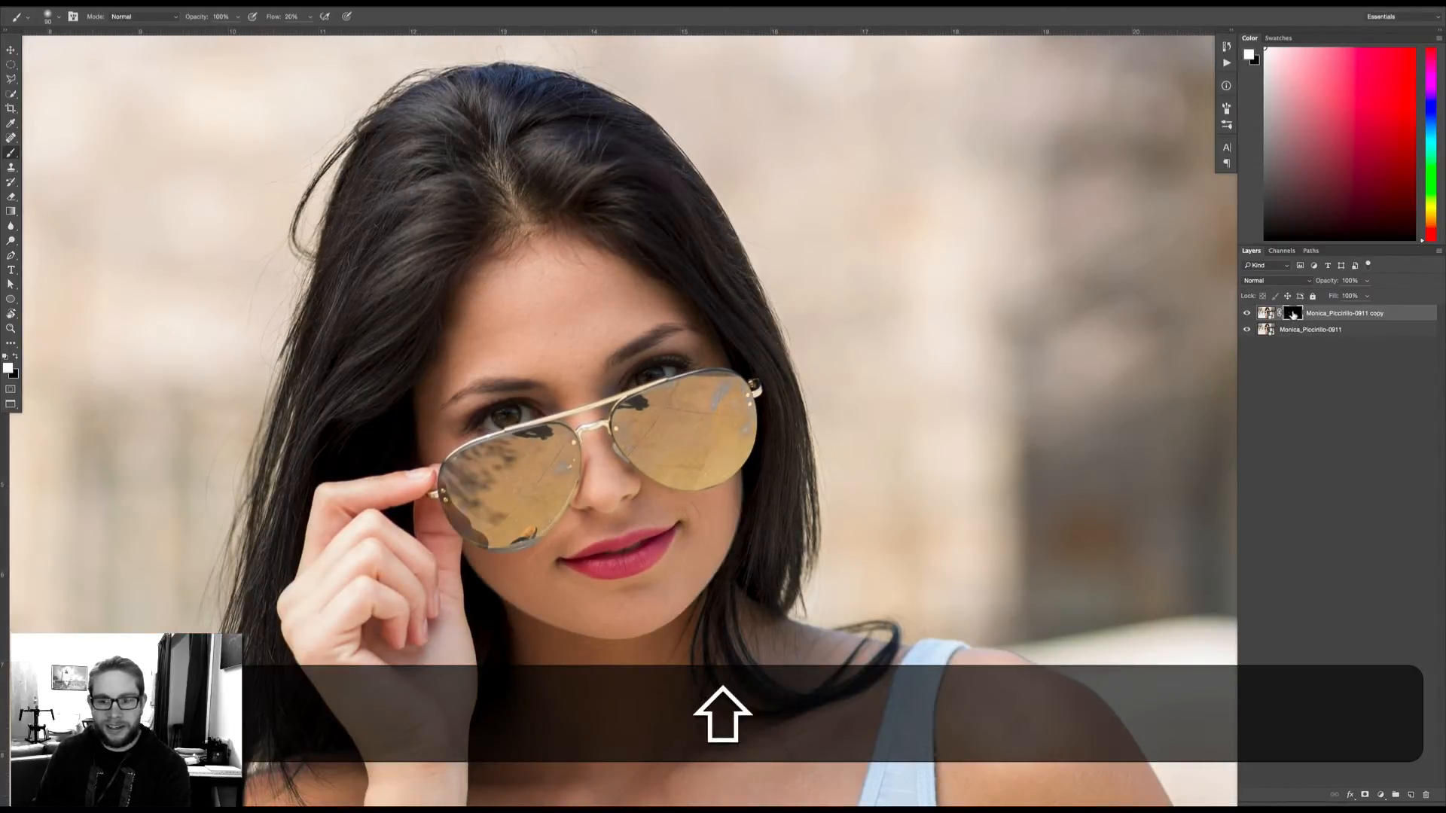
left_click(1293, 315, "shift")
left_click(1293, 314, "shift")
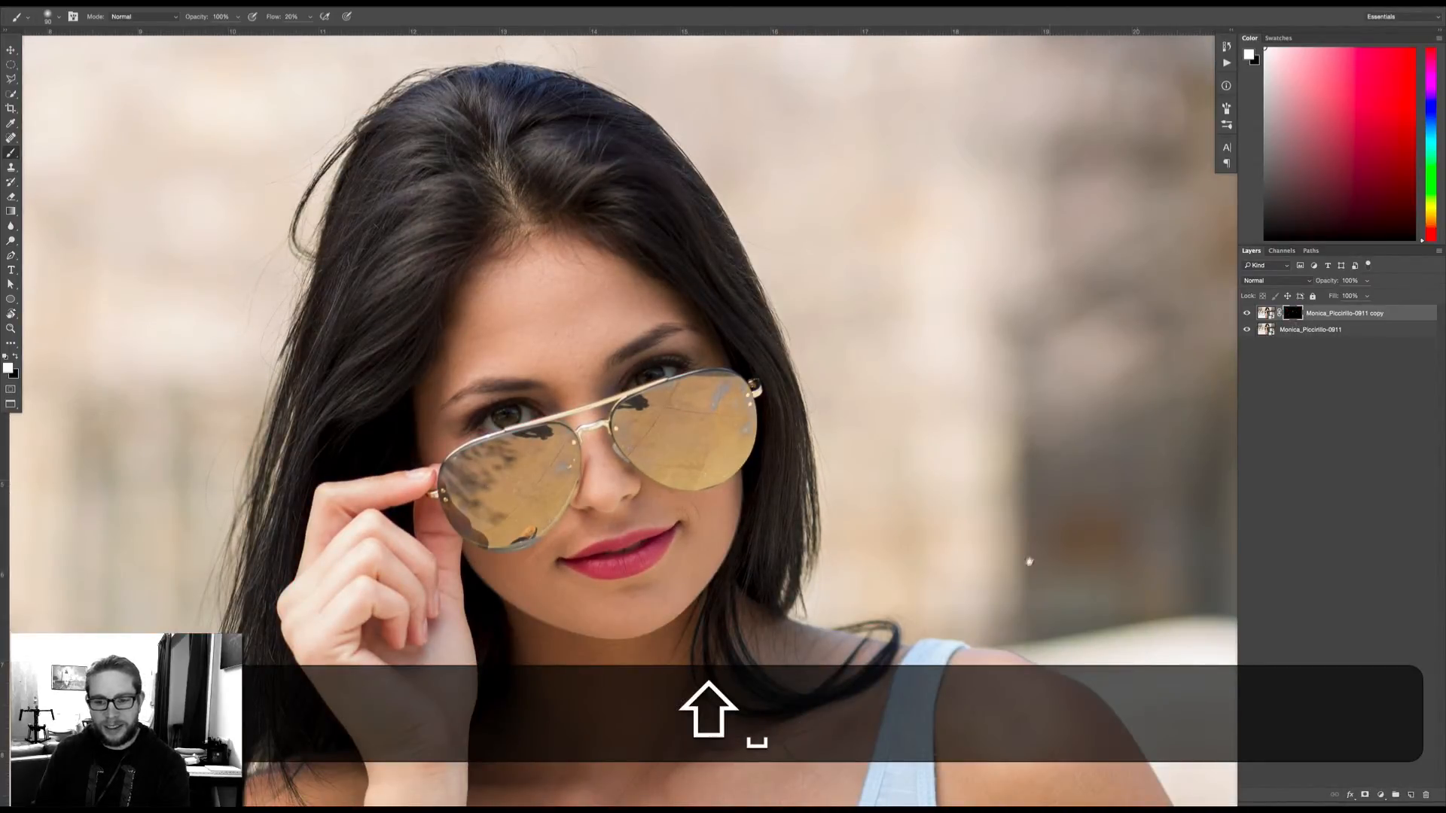
left_click_drag(1027, 562, 1001, 184)
left_click_drag(979, 437, 980, 320)
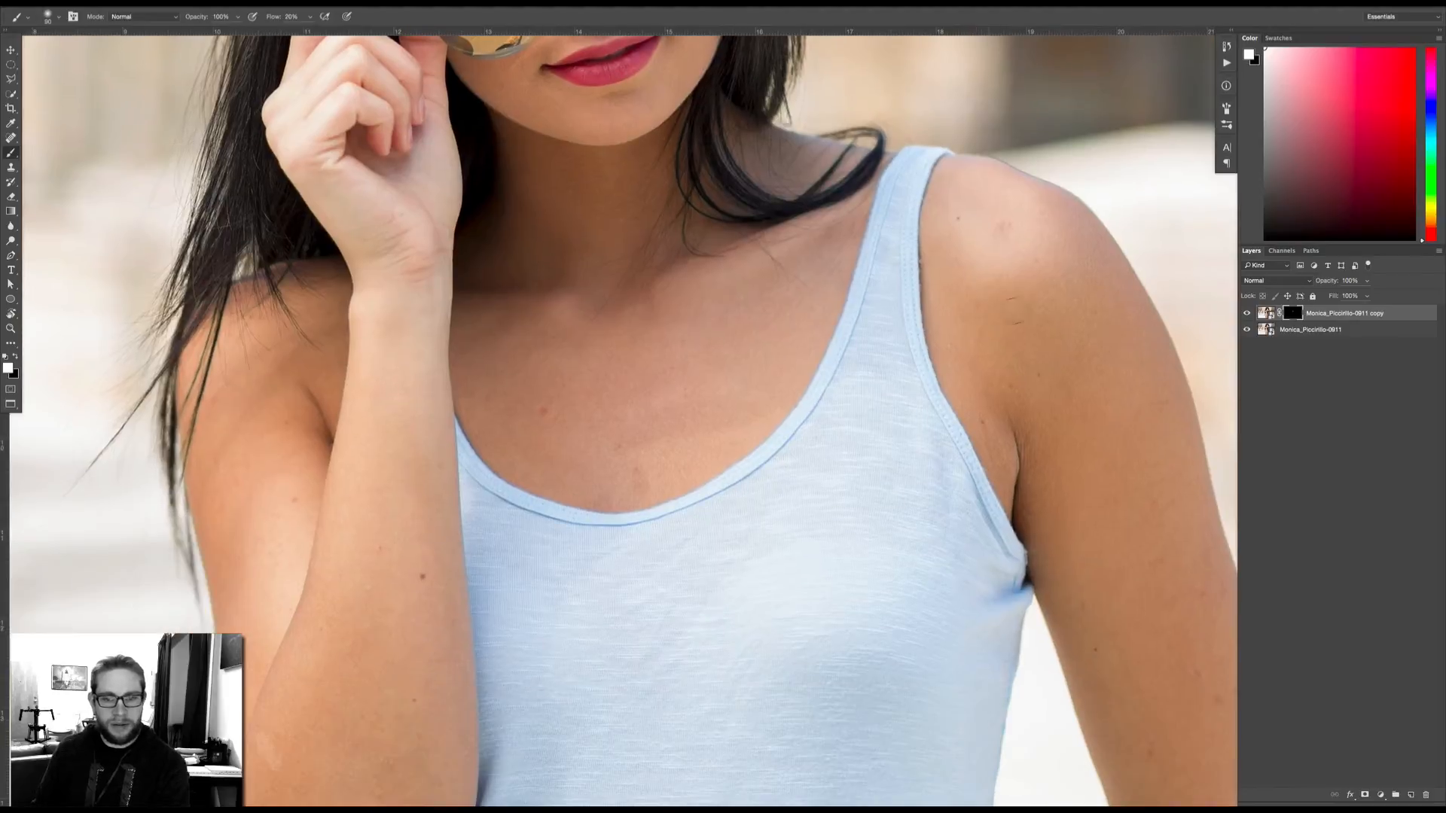
left_click(1293, 315, "shift")
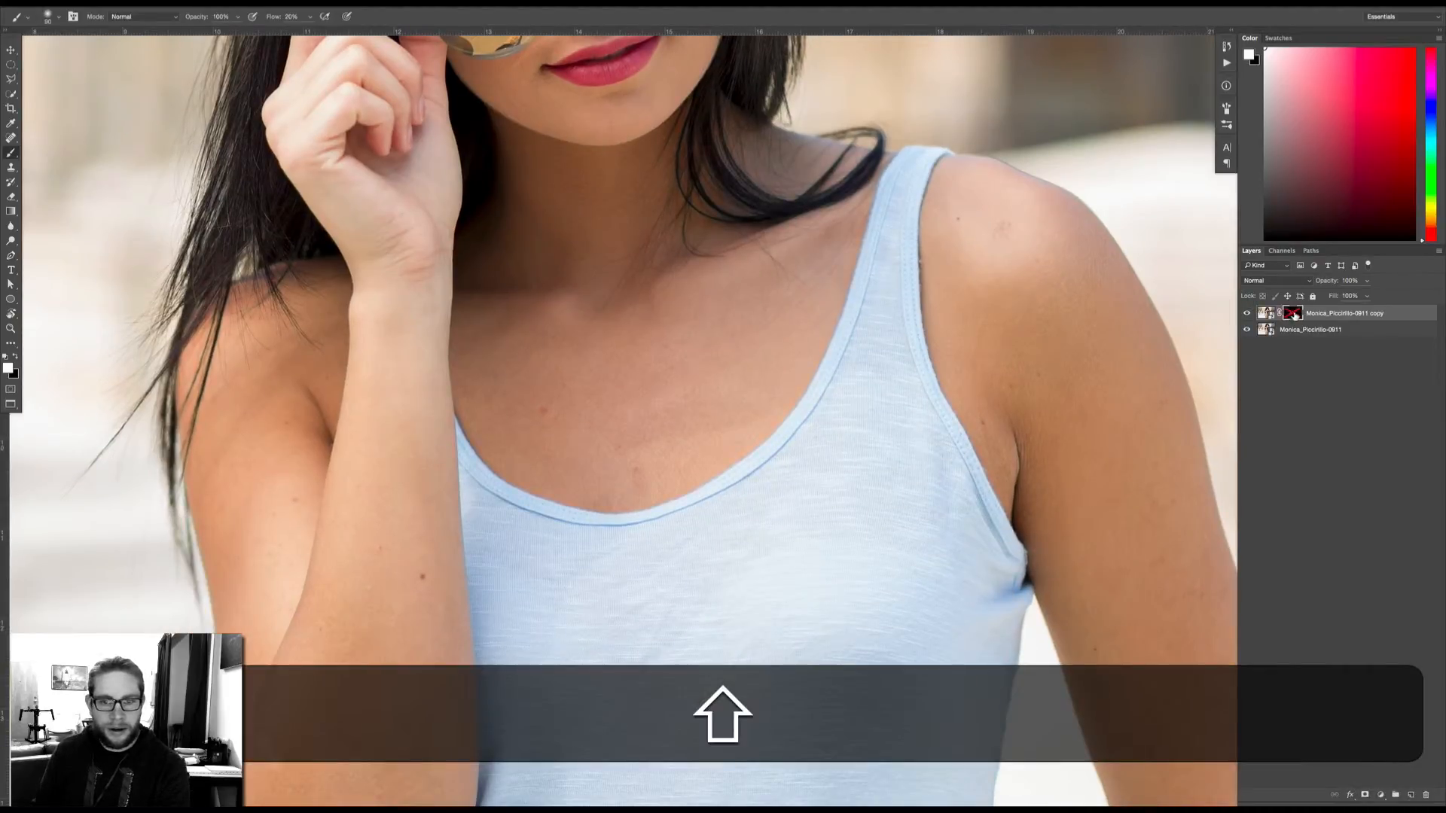
left_click(1293, 315, "shift")
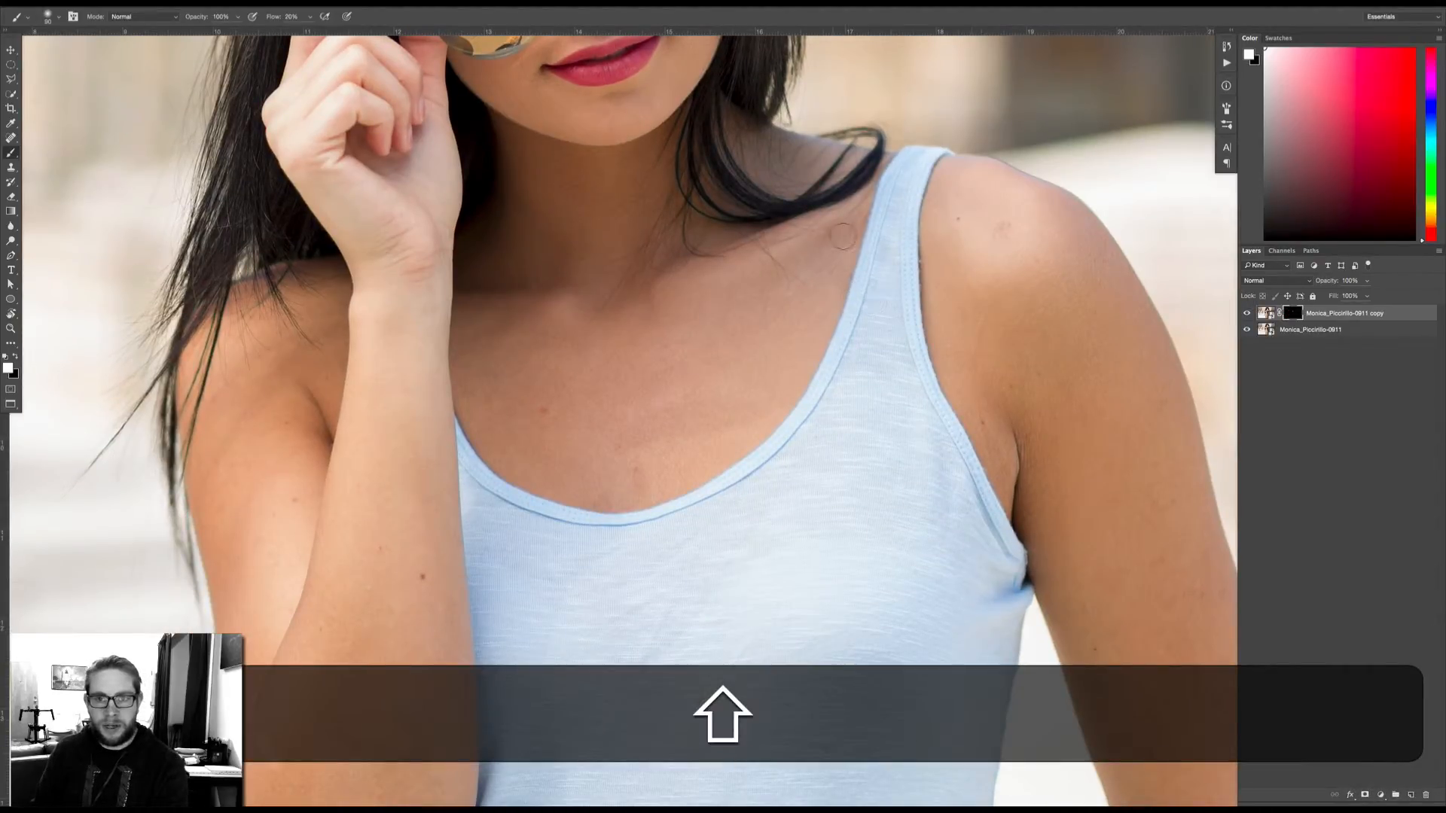
Paint white on the copy layer's mask along the tank top's neckline and the nearby skin, resizing the brush to fit.
key("bracketright")
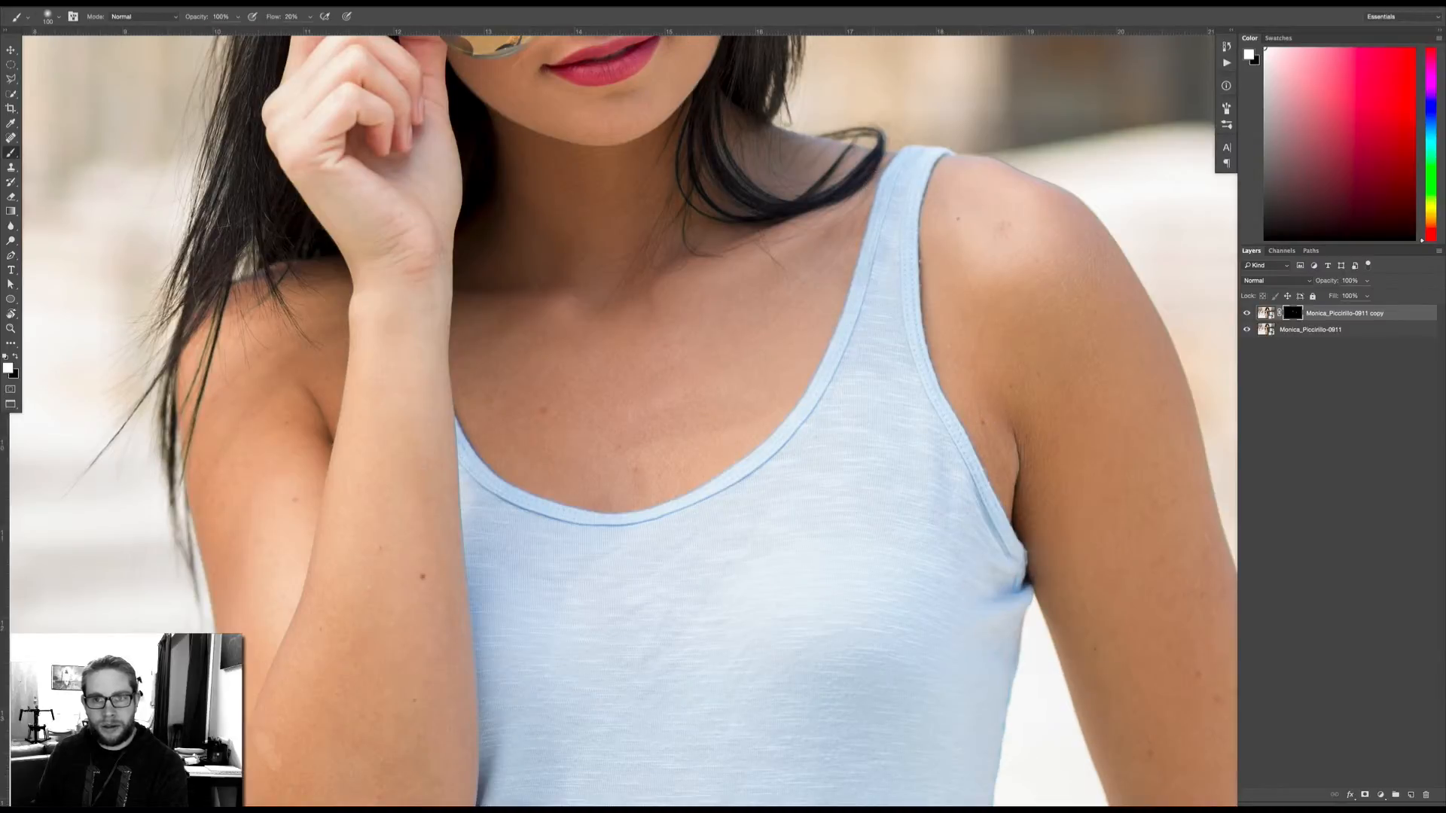
key("bracketright")
key("bracketright")
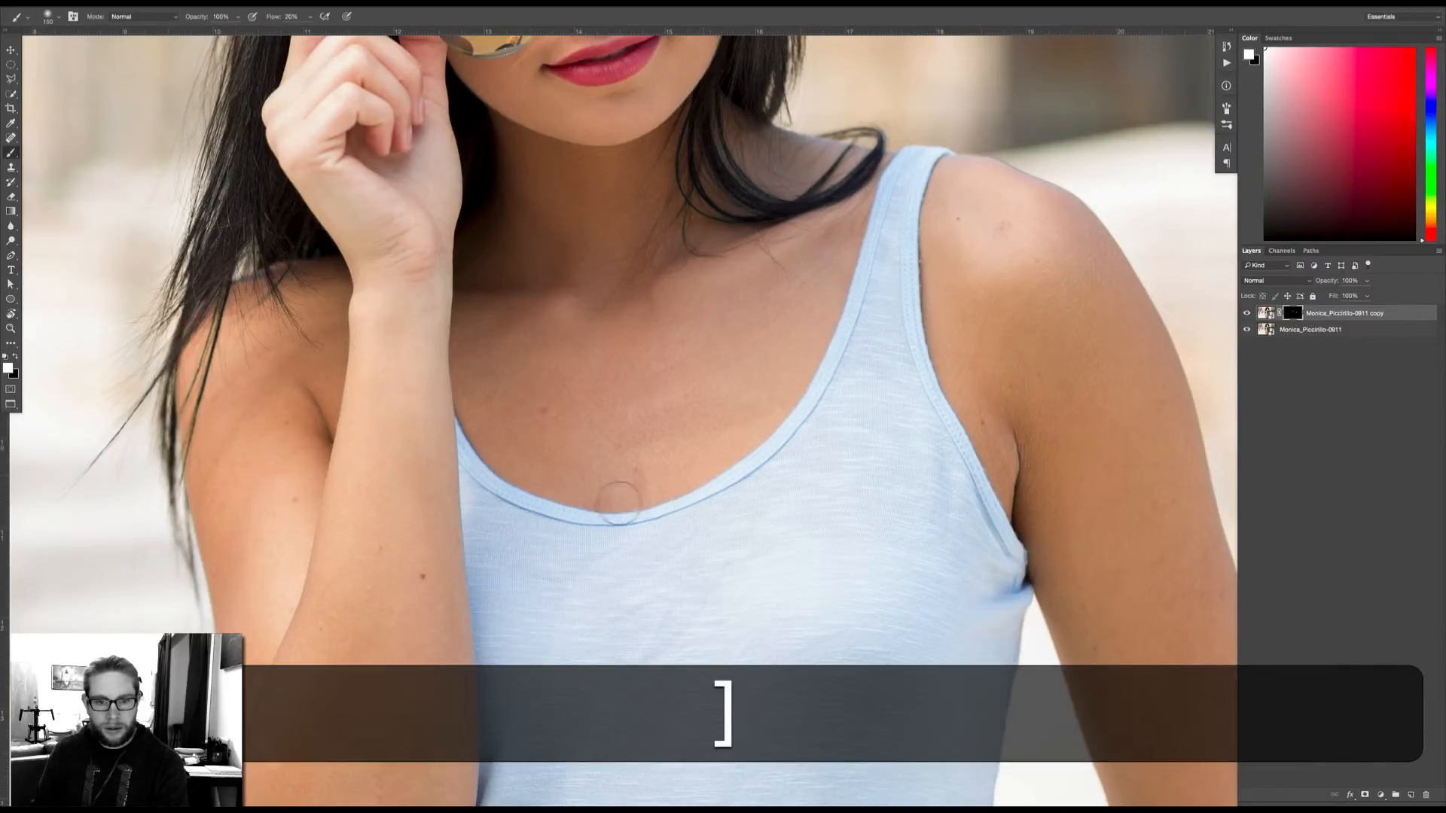
key("bracketleft")
key("bracketleft")
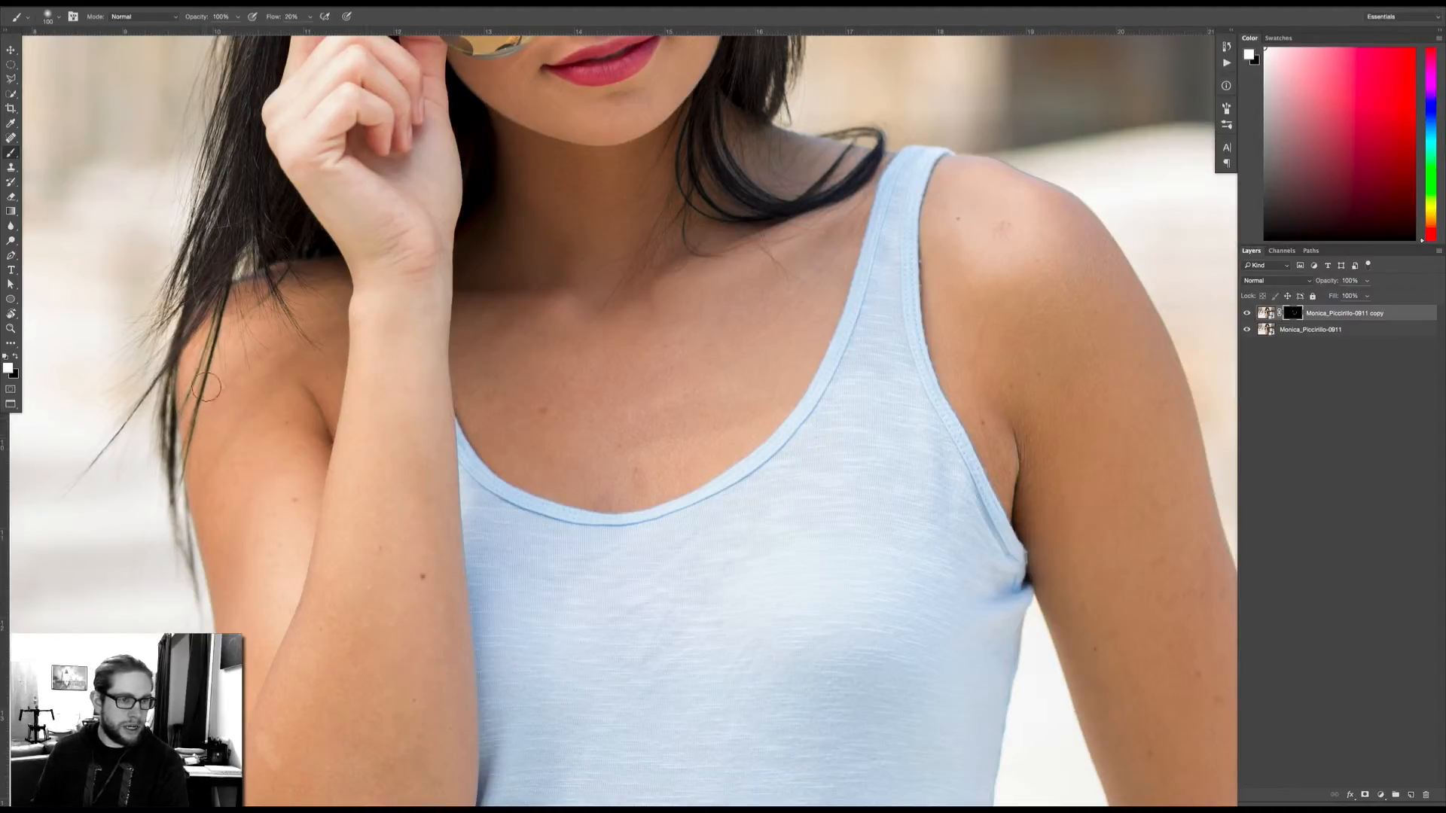
Paint white on the mask along the bent arm and elbow with a larger brush.
key("space")
left_click_drag(226, 400, 384, 271)
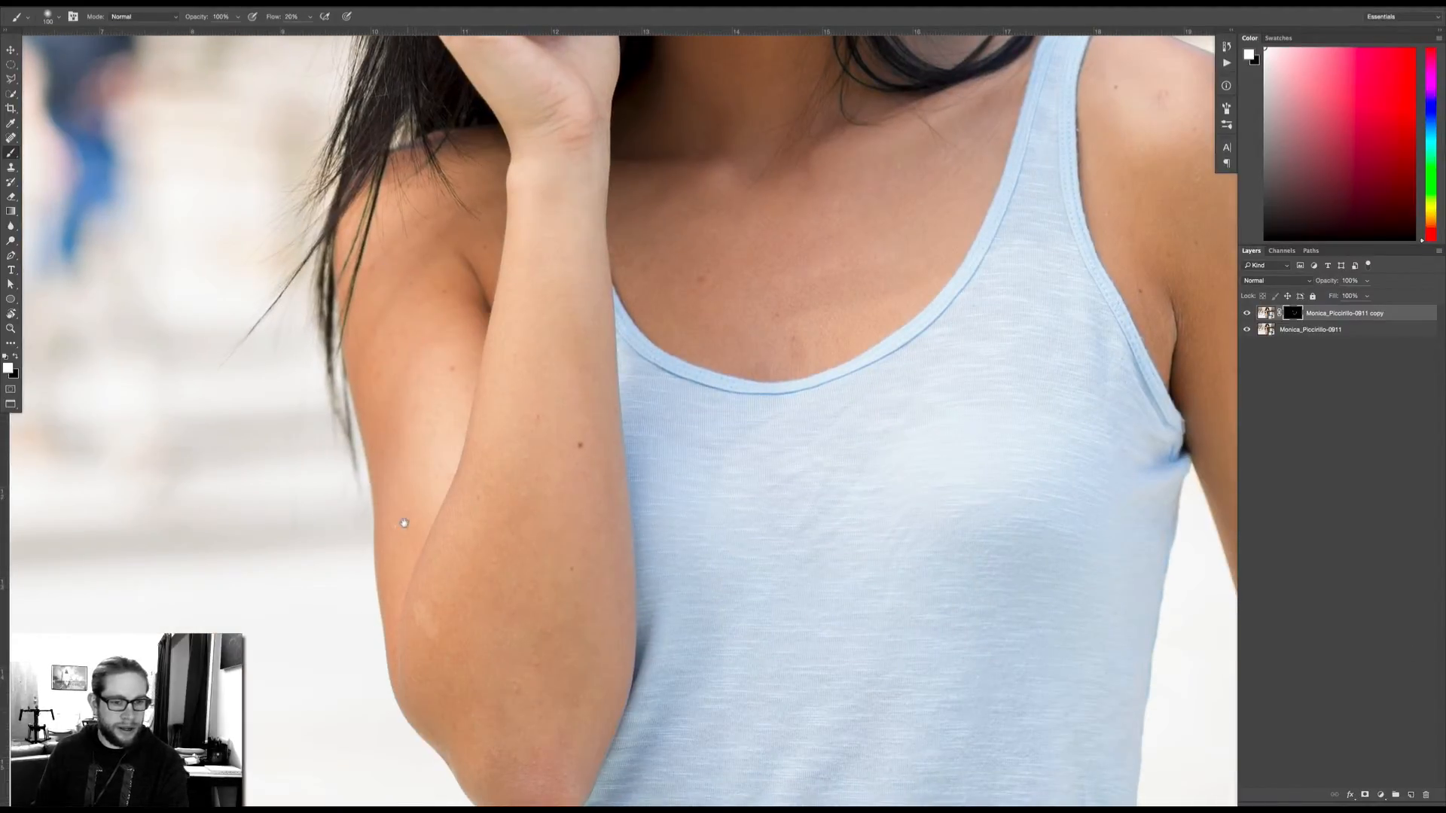
left_click_drag(404, 522, 378, 297)
key("bracketright")
key("bracketright")
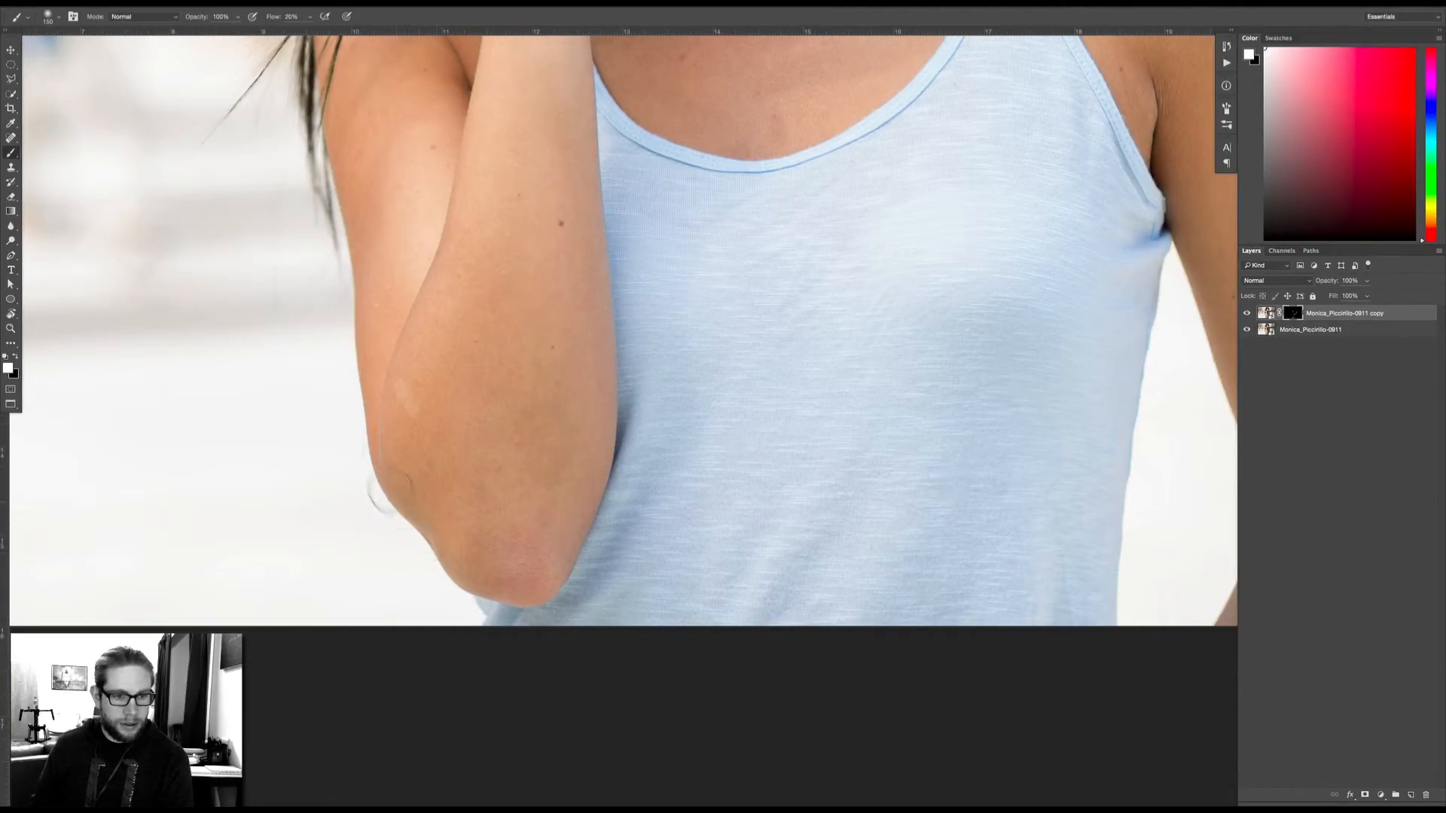
key("space")
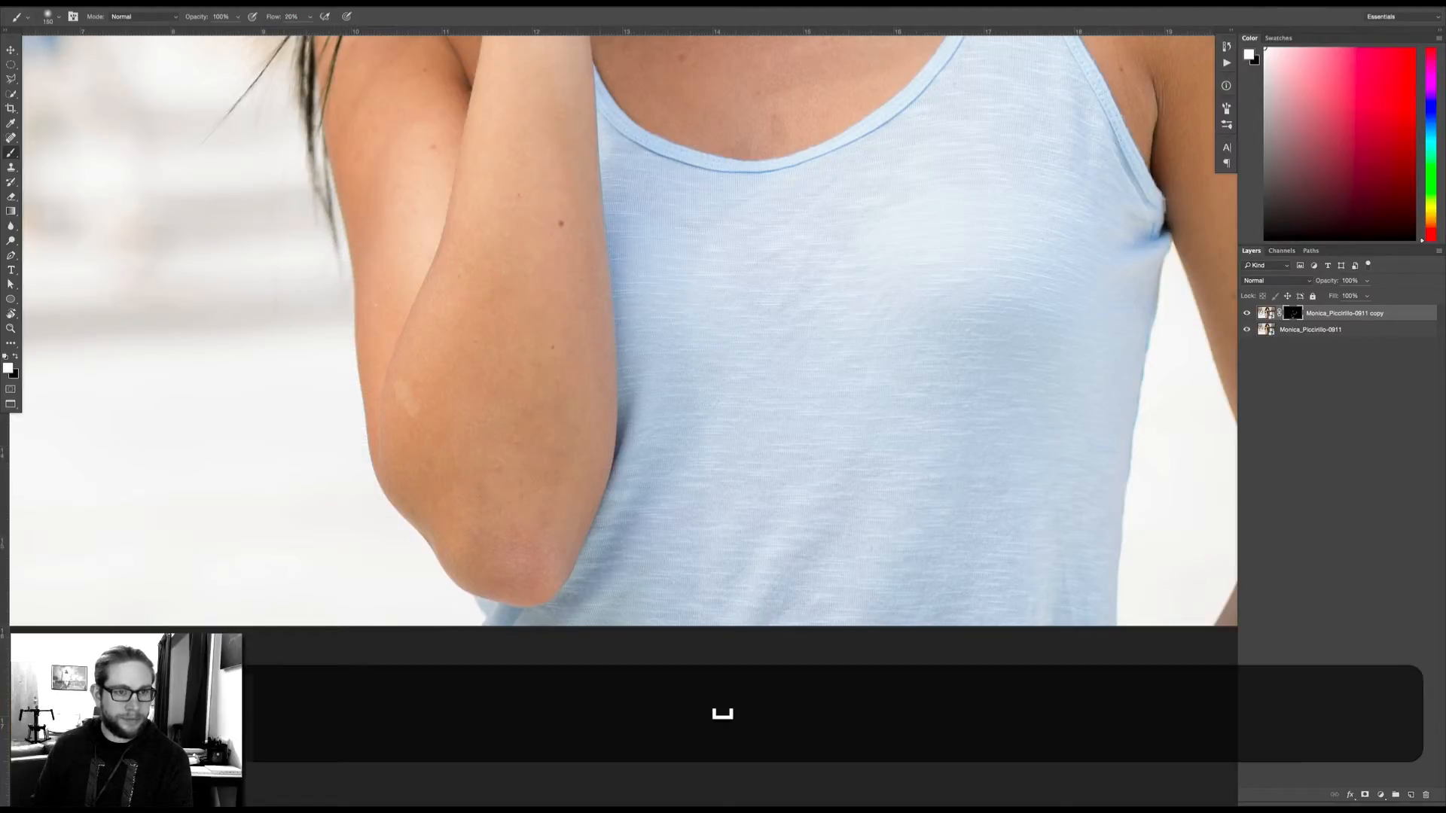
Paint white on the mask along the lowered arm and its shoulder with the brush enlarged to 200.
left_click_drag(793, 331, 398, 376)
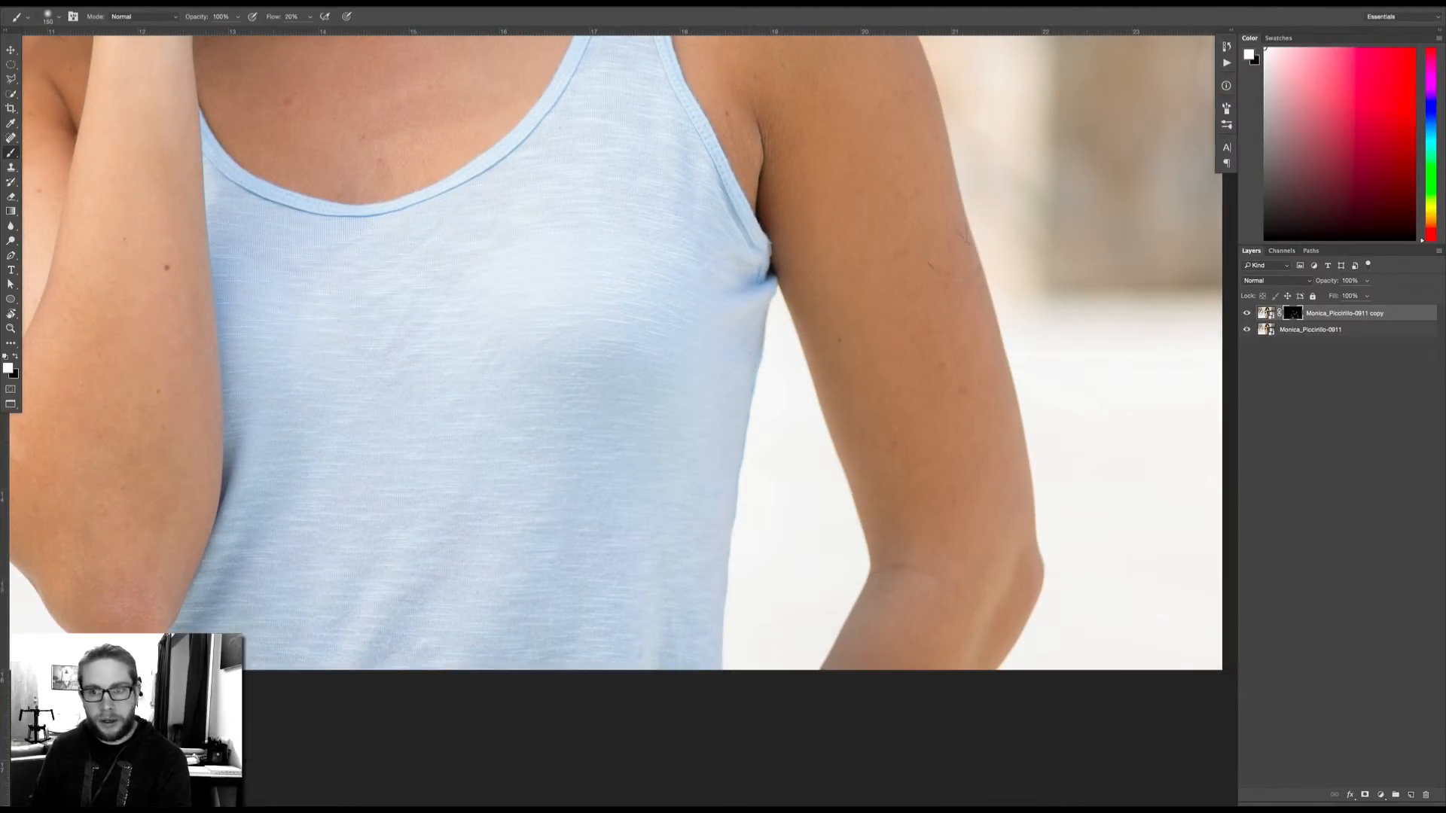
key("space")
left_click_drag(985, 298, 965, 551)
key("]")
key("]")
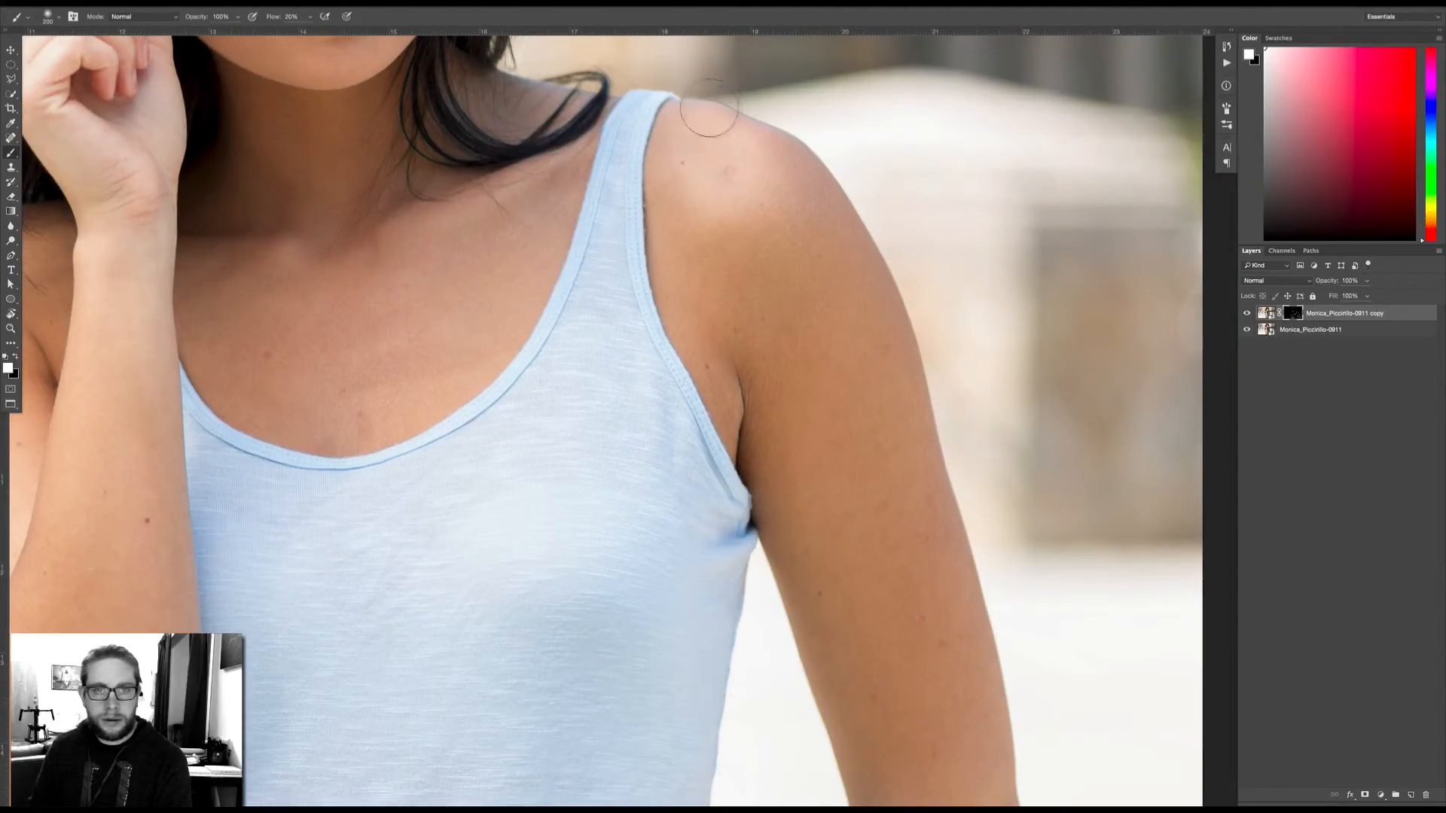
Check the shoulder strap area against the mask, and touch up the mask around the jaw and neck with a much smaller brush.
key("space")
left_click_drag(625, 87, 719, 305)
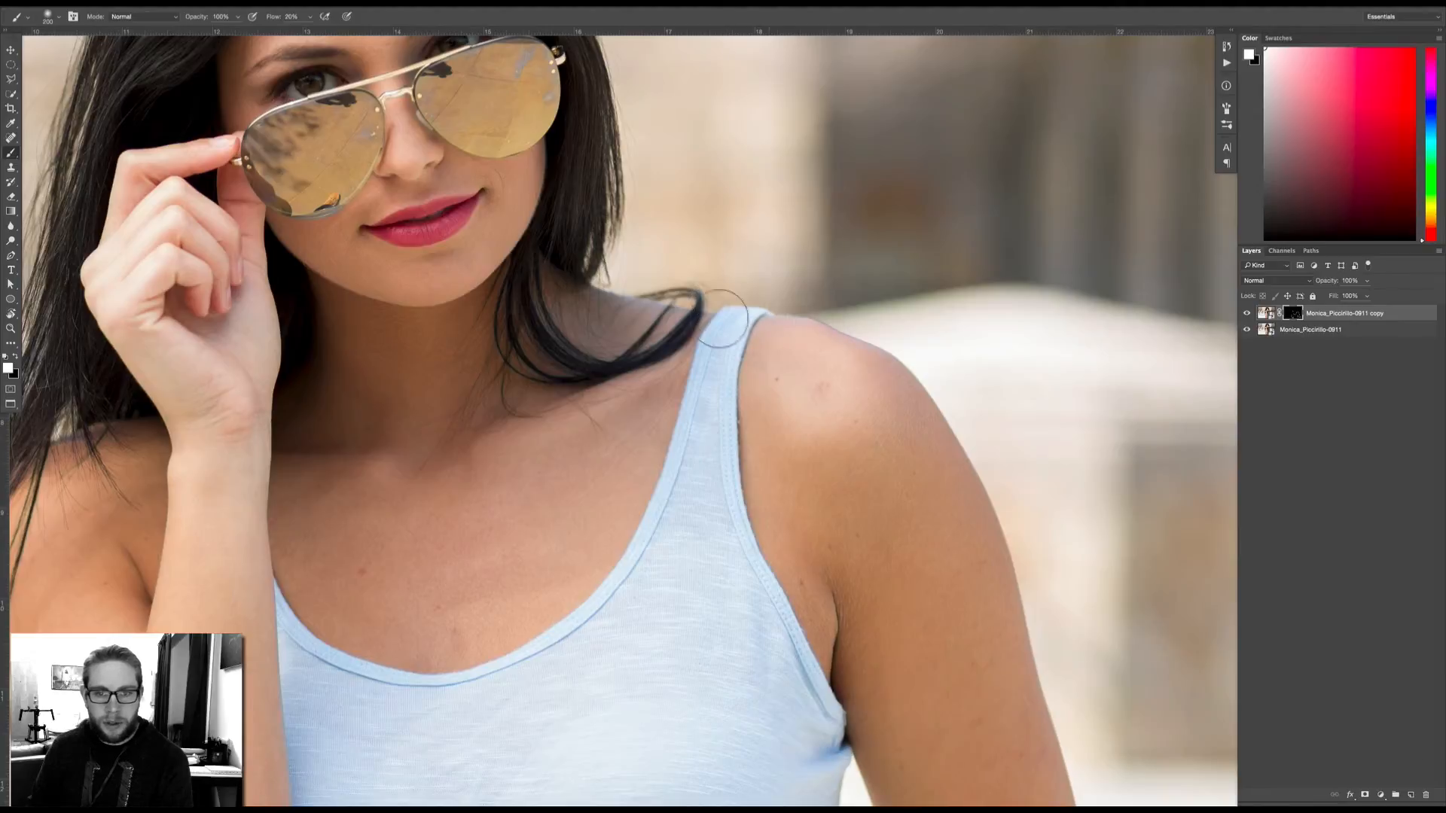
key("shift")
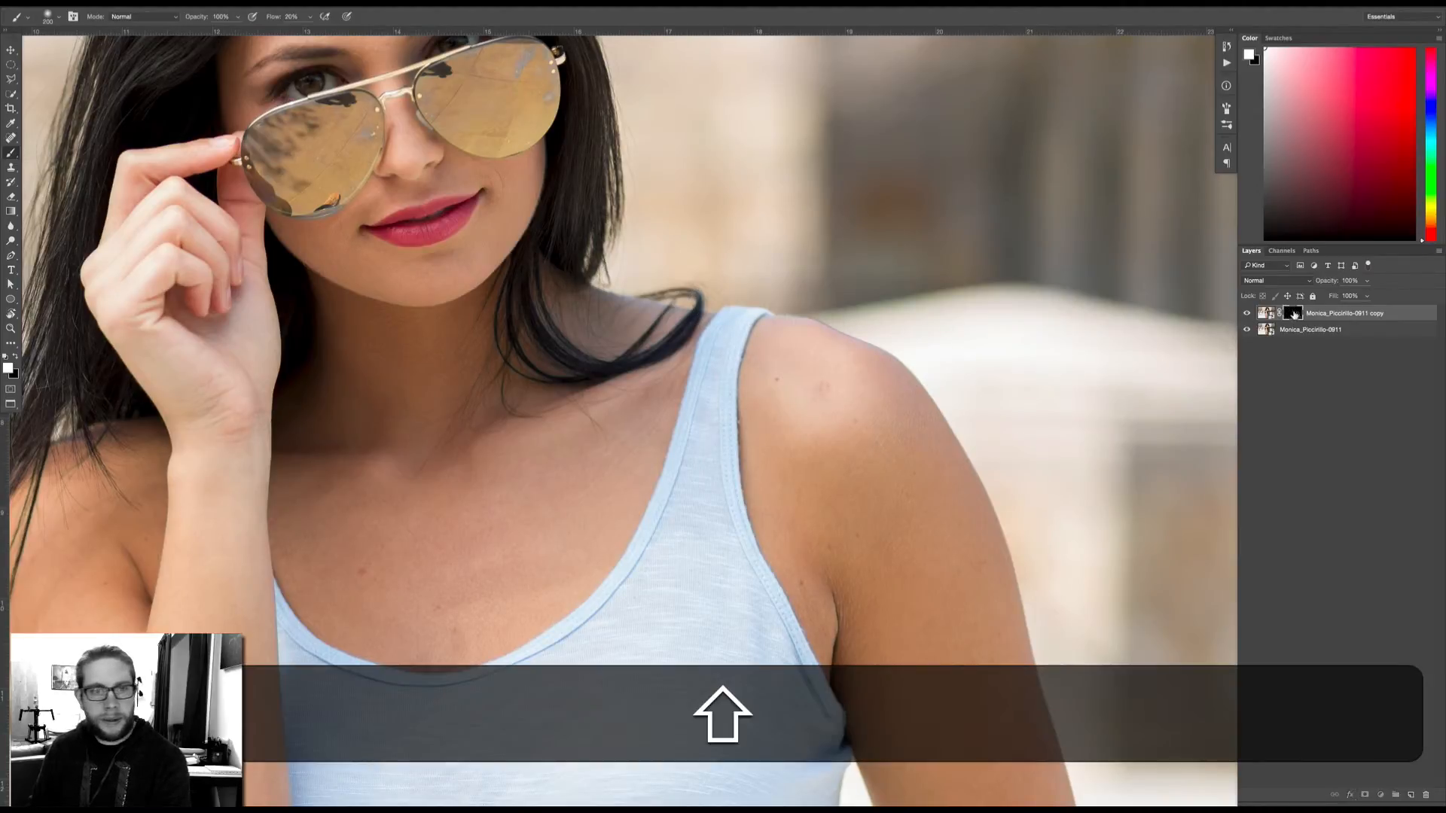
left_click(1293, 313, "shift")
key("bracketleft")
key("bracketleft")
key("bracketleft")
key("bracketleft")
key("bracketleft")
key("bracketleft")
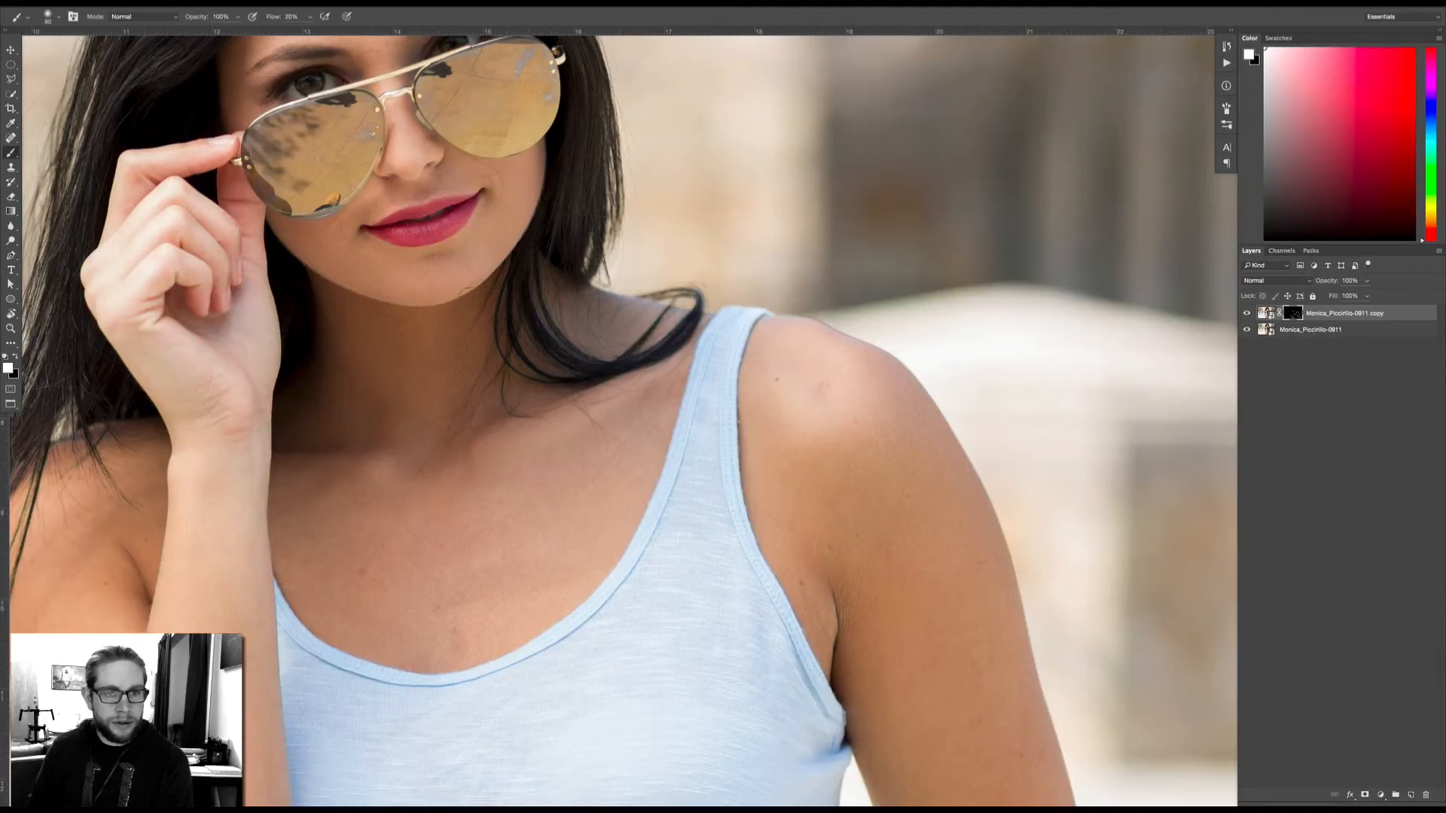
Compare the face and hair with the copy layer's mask disabled and enabled, and view the whole photo.
key("space")
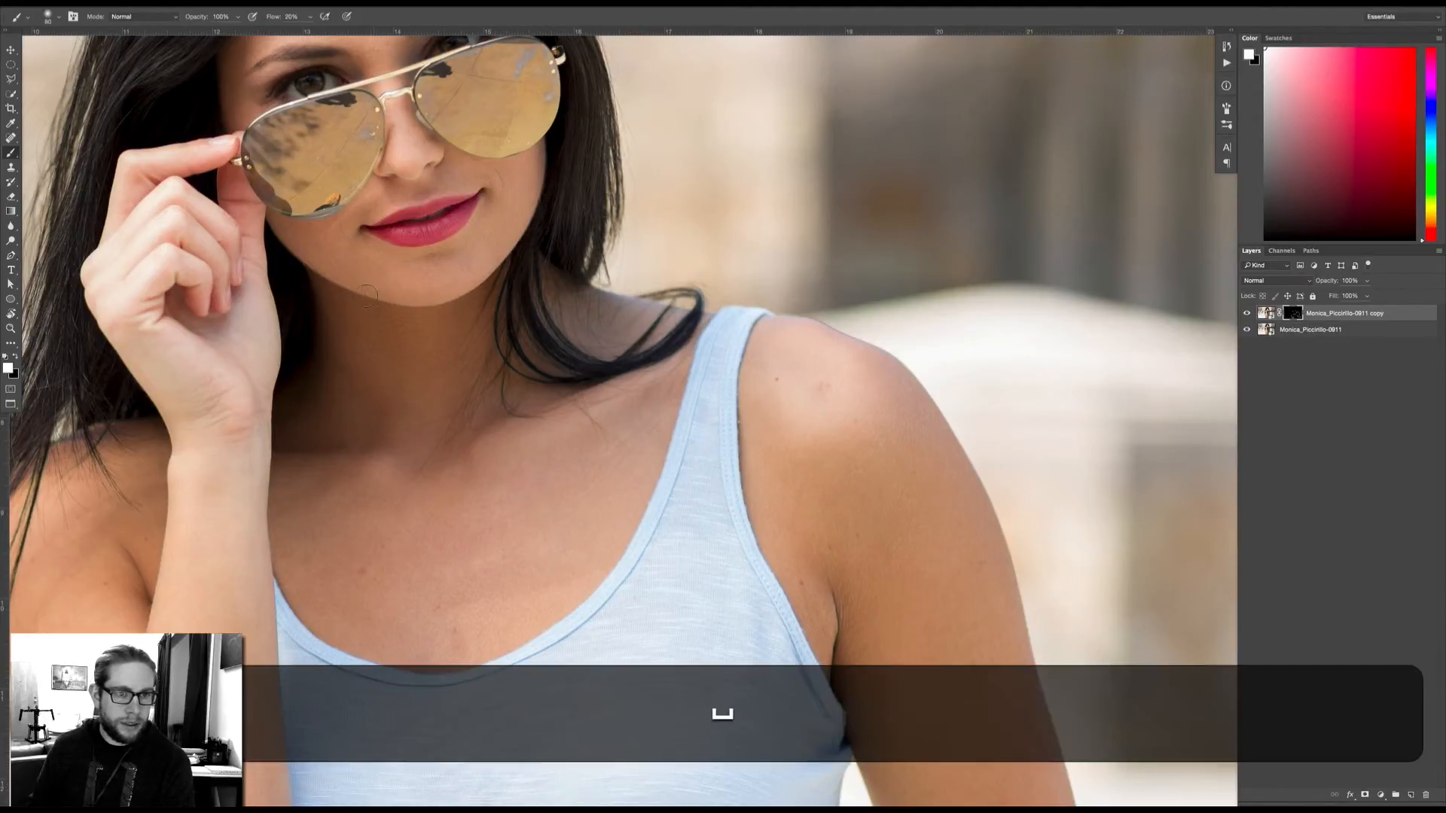
left_click_drag(519, 253, 759, 438)
left_click_drag(582, 91, 711, 231)
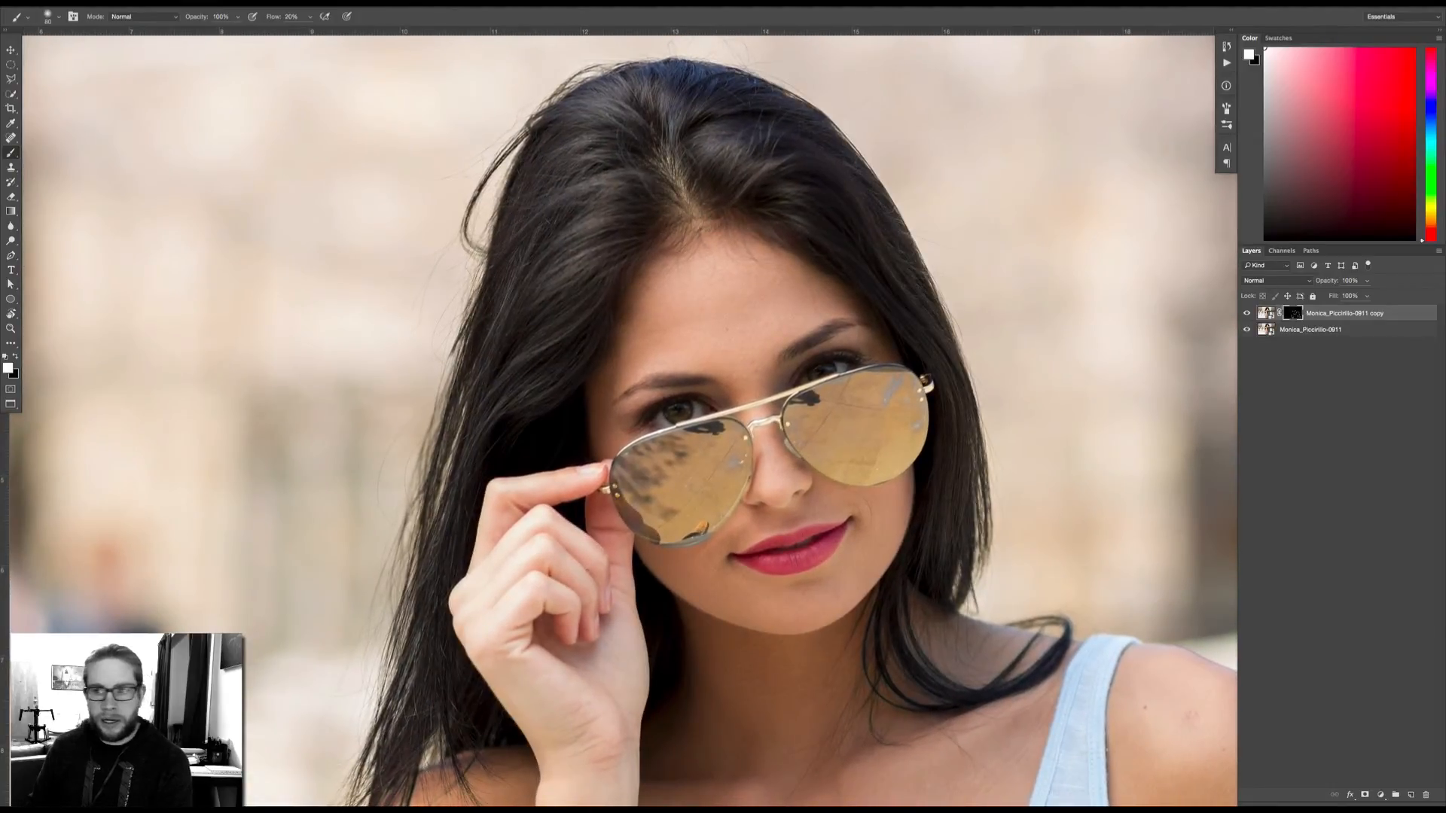
key("shift")
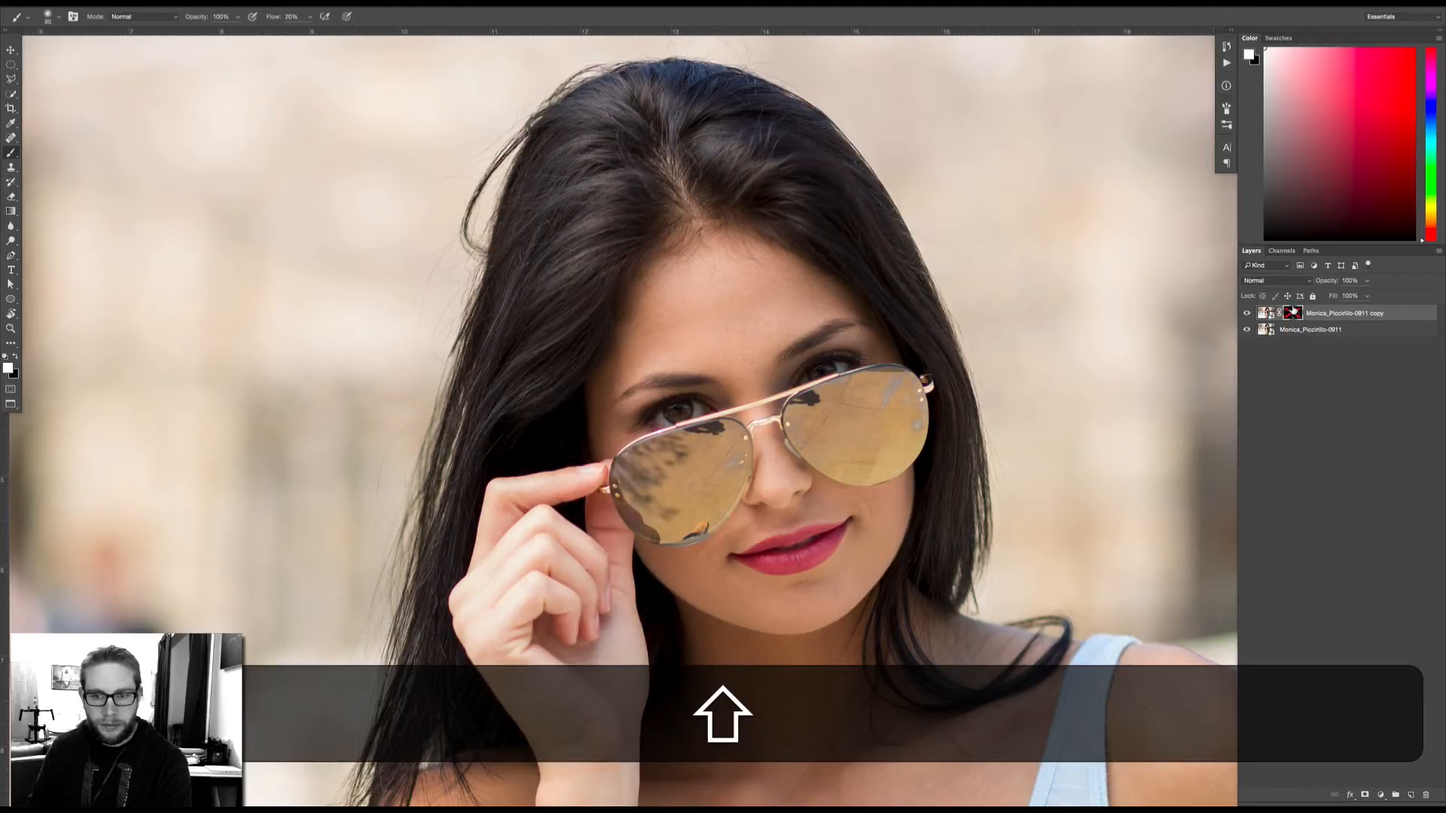
left_click(1293, 310, "shift")
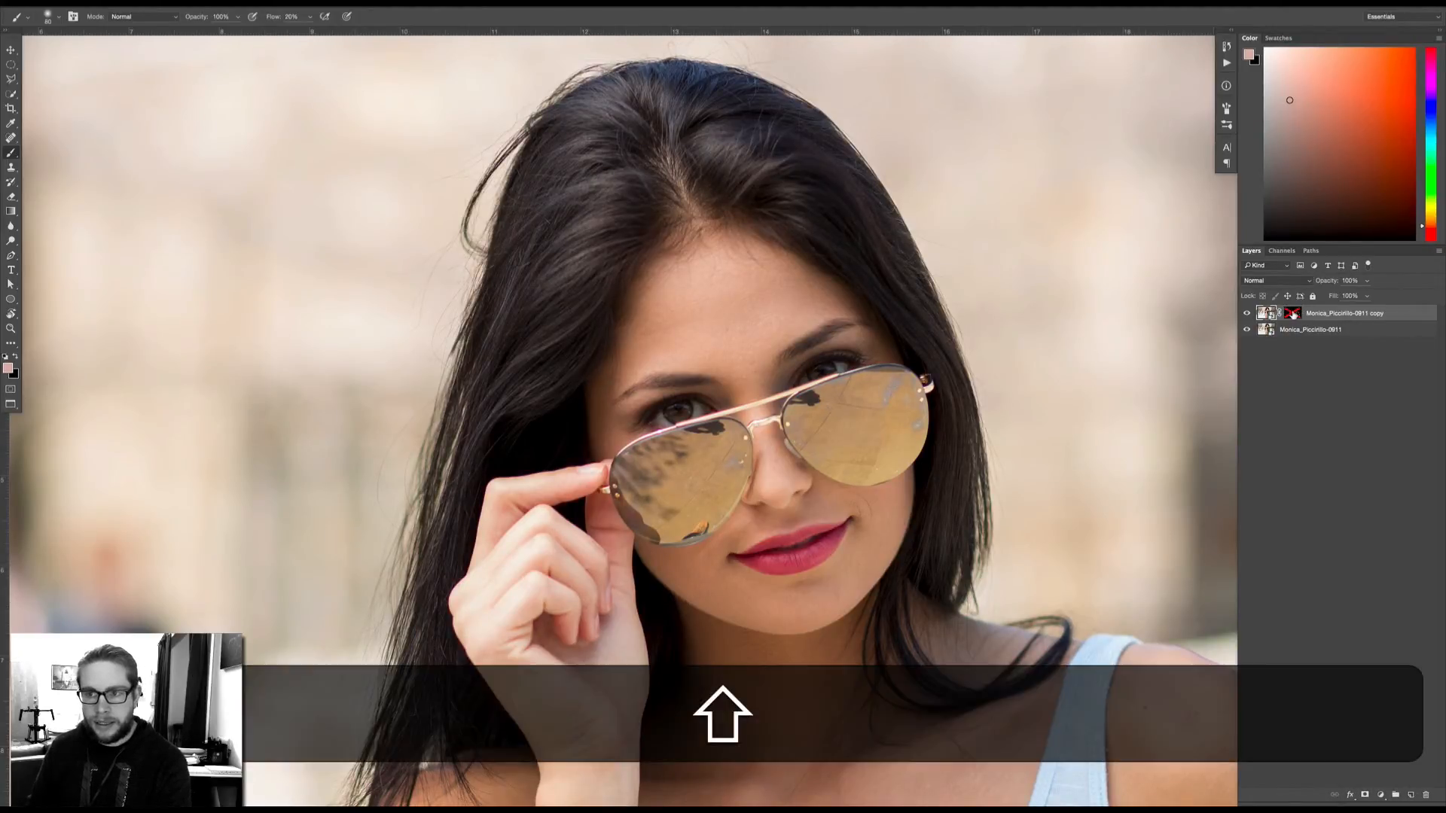
key("super+minus")
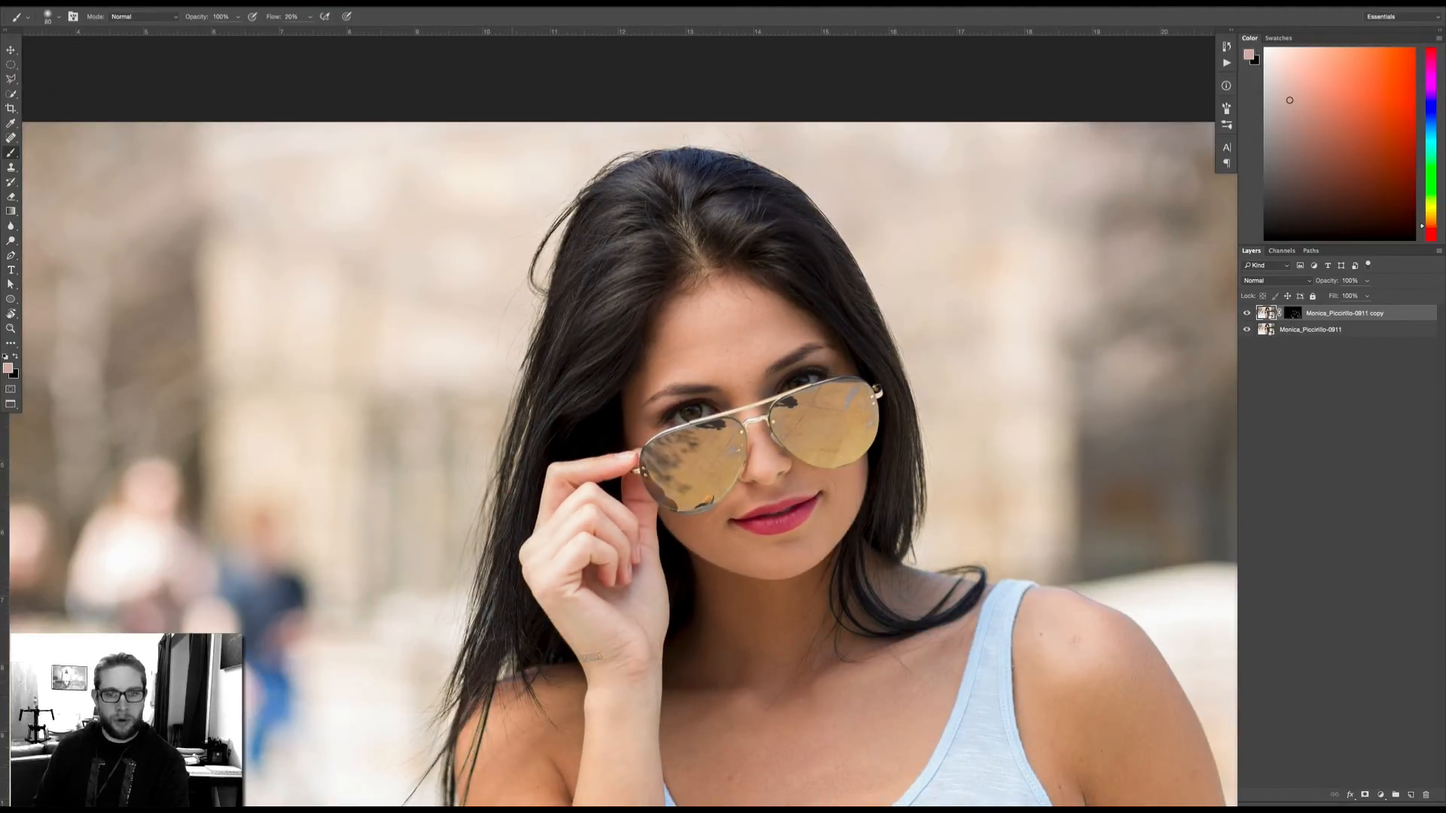
key("super+0")
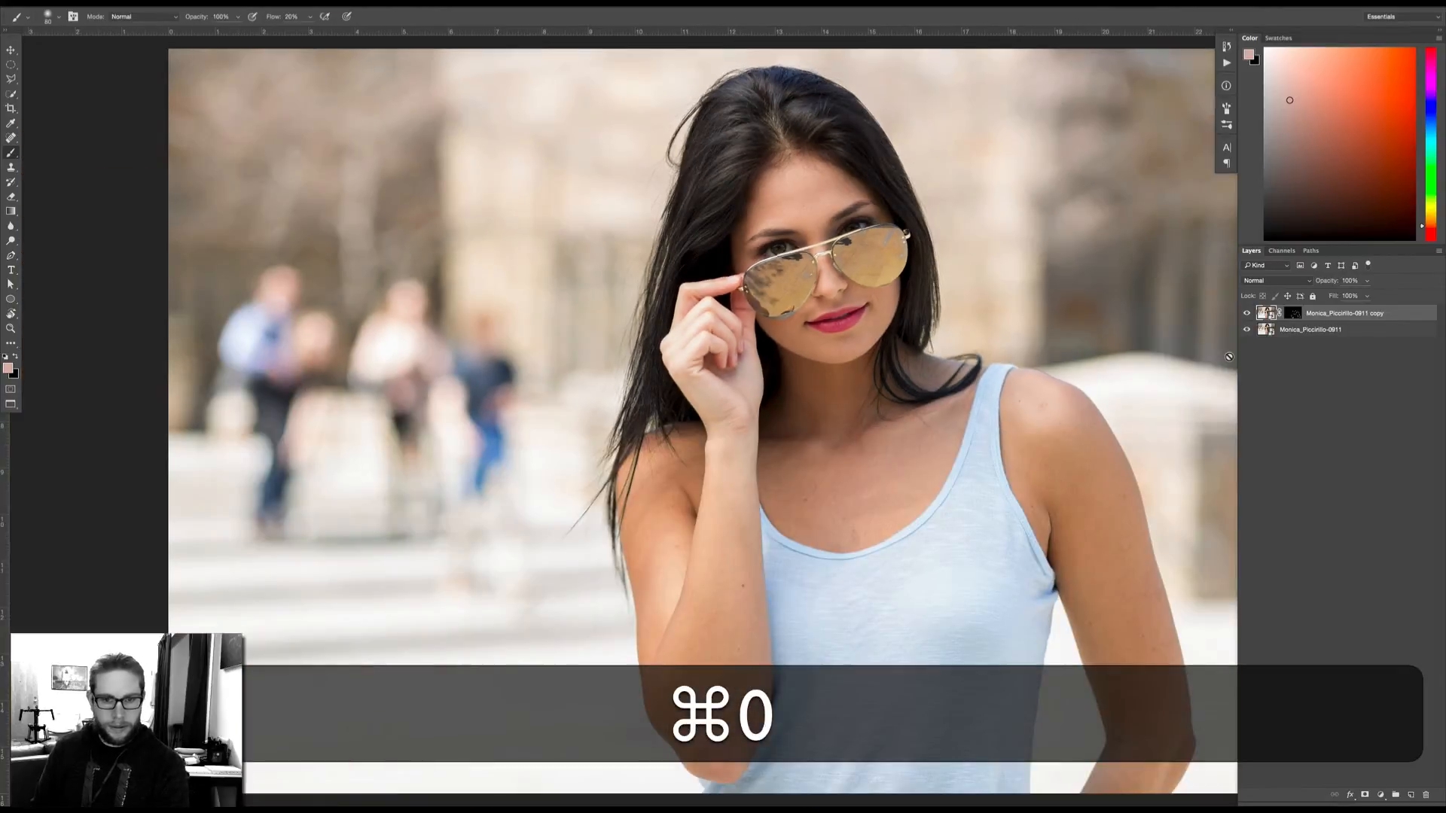